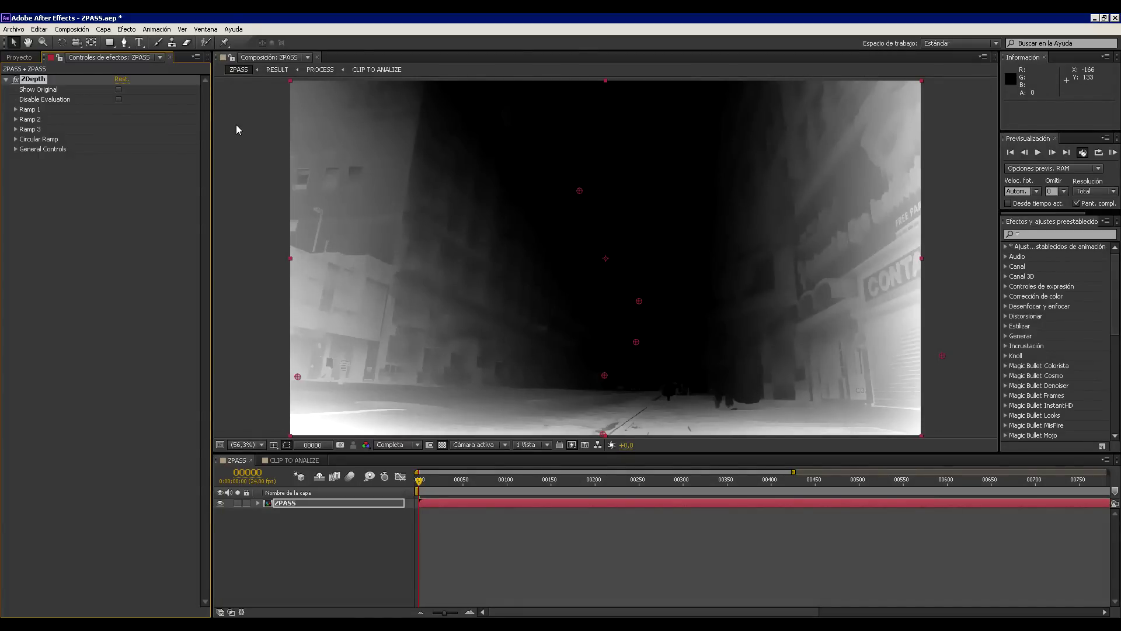
Deselect the ZPASS layer and compare the original street footage with the depth pass.
{"action": "left_click", "coordinate": [226, 153]}
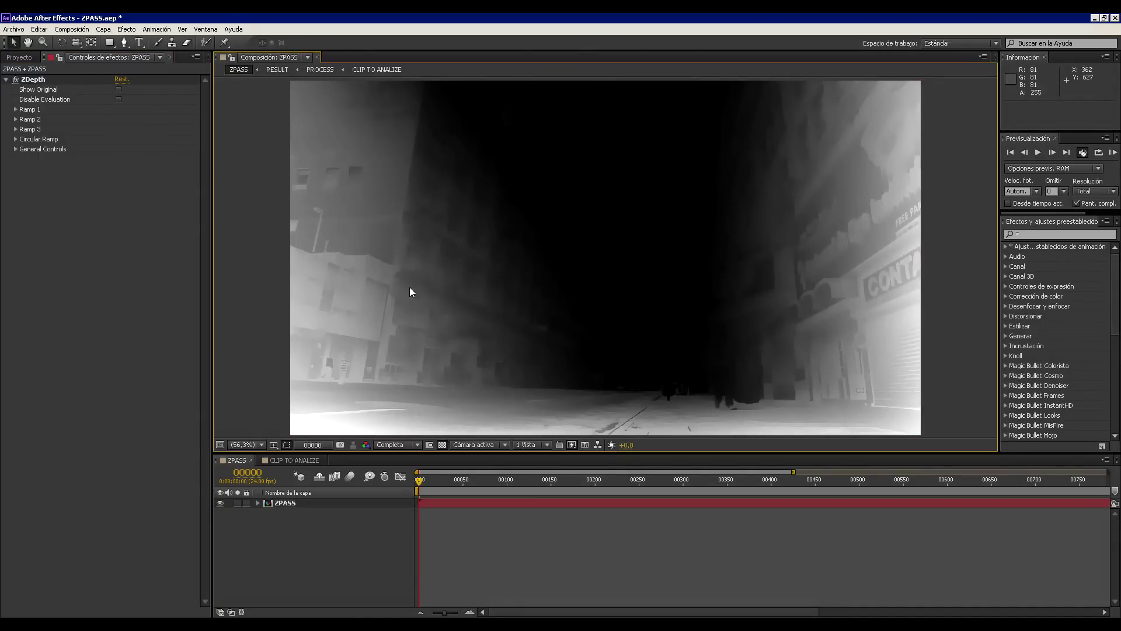
{"action": "left_click", "coordinate": [118, 89]}
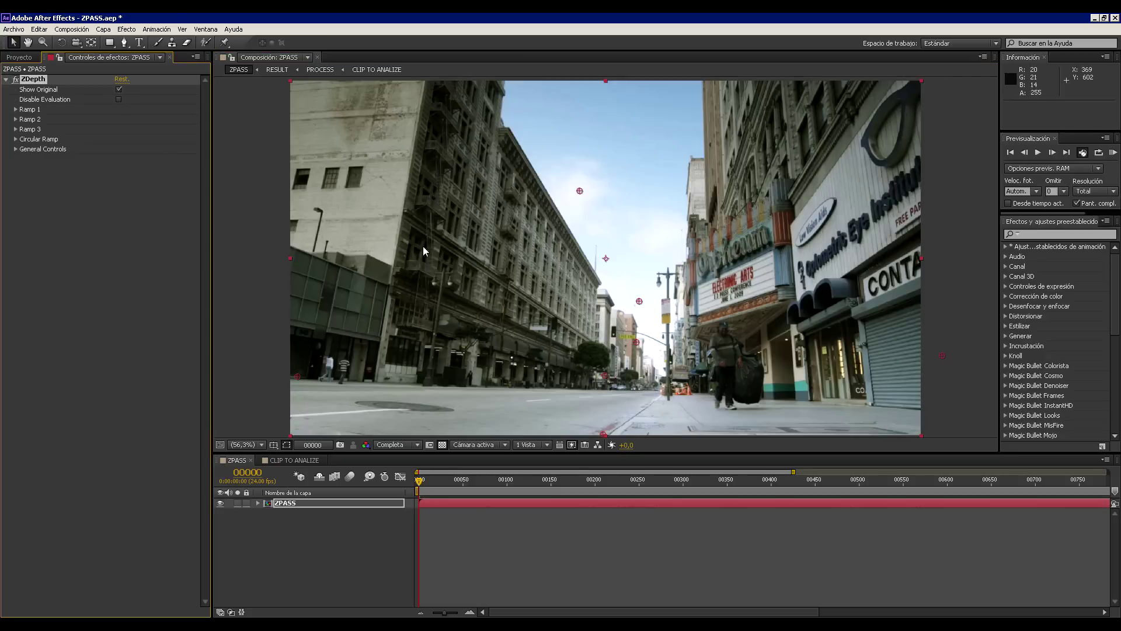
{"action": "left_click", "coordinate": [119, 90]}
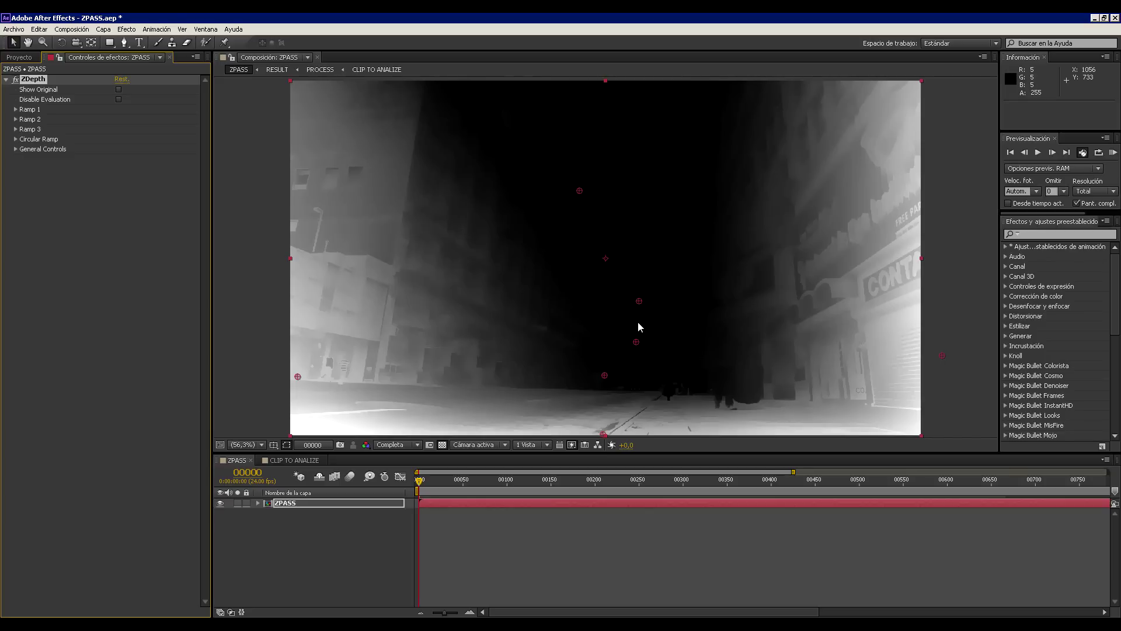
Reset ZDepth to defaults, flip Show Original to compare, and finish on the depth pass.
{"action": "left_click", "coordinate": [15, 110]}
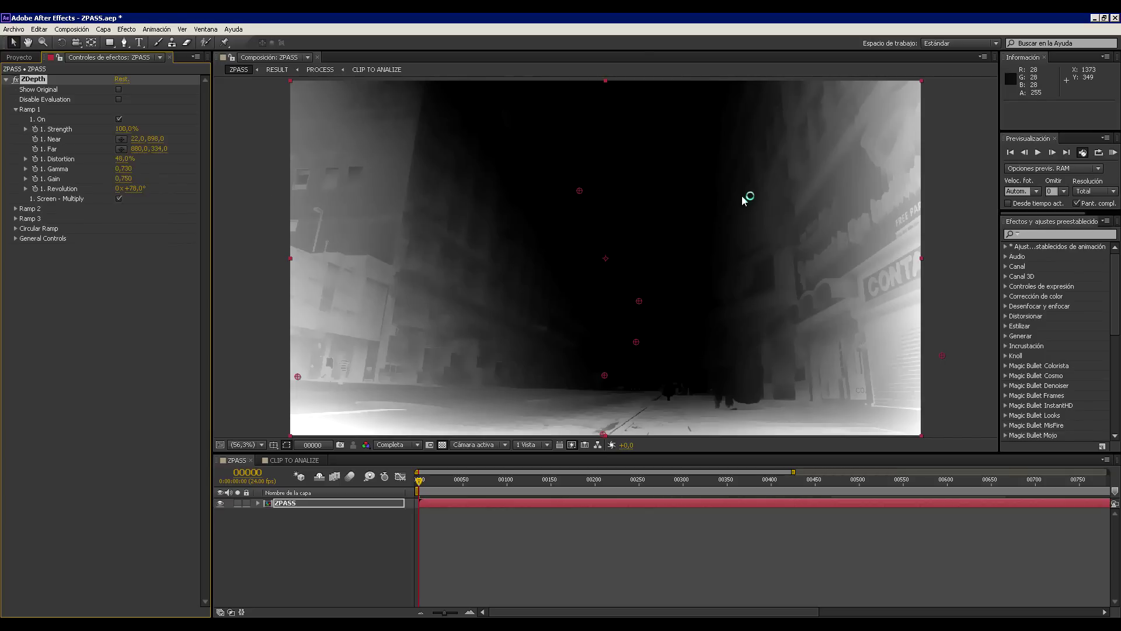
{"action": "left_click", "coordinate": [122, 79]}
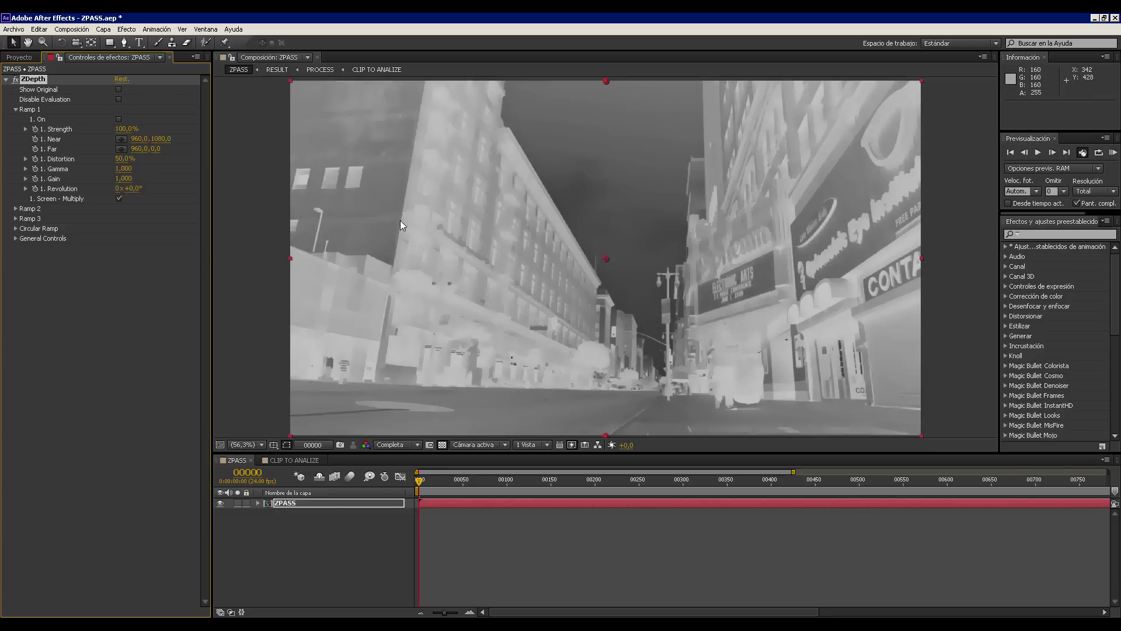
{"action": "left_click", "coordinate": [119, 89]}
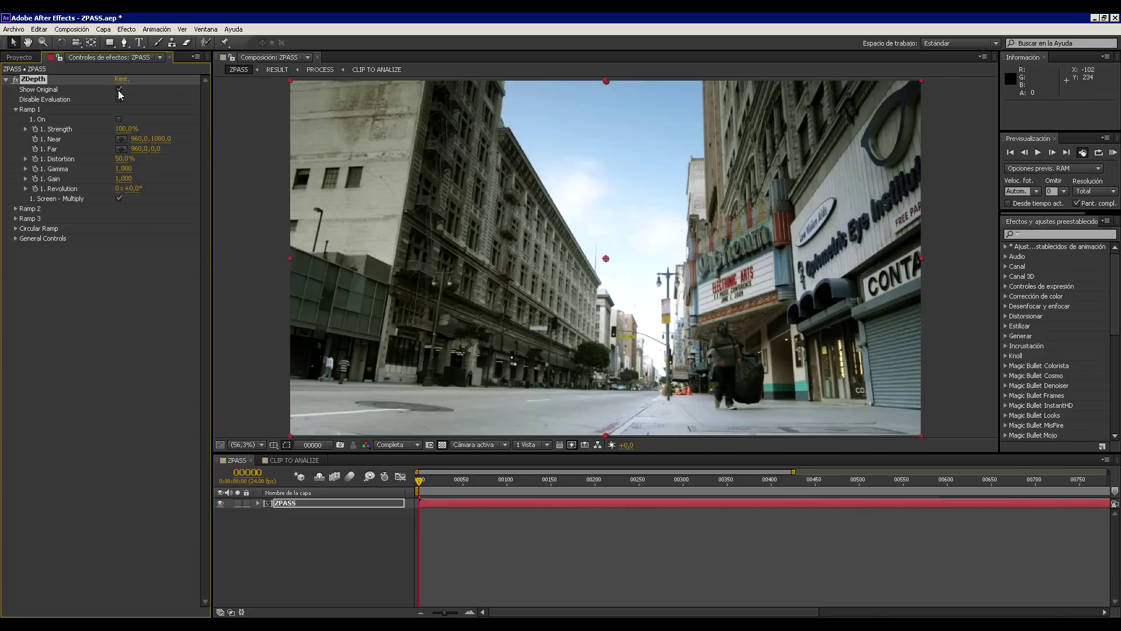
{"action": "left_click", "coordinate": [118, 90]}
{"action": "left_click", "coordinate": [118, 90]}
{"action": "left_click", "coordinate": [118, 90]}
{"action": "left_click", "coordinate": [118, 90]}
{"action": "left_click", "coordinate": [118, 90]}
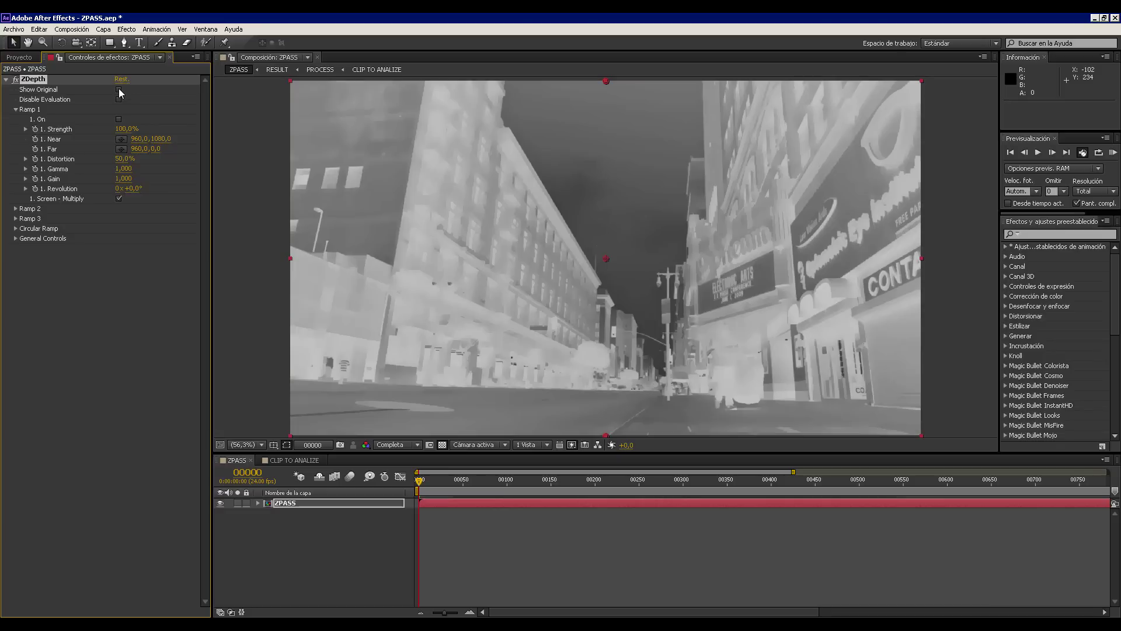
Turn on Ramp 1 with its near point low on the left edge and far point near centre.
{"action": "left_click", "coordinate": [119, 119]}
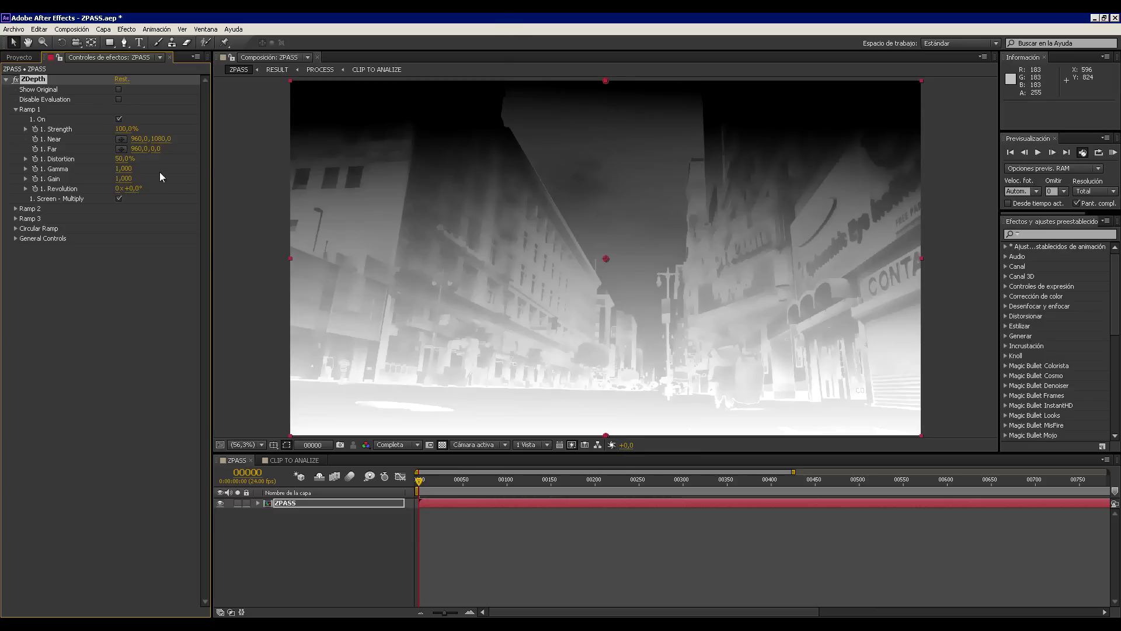
{"action": "left_click", "coordinate": [121, 138]}
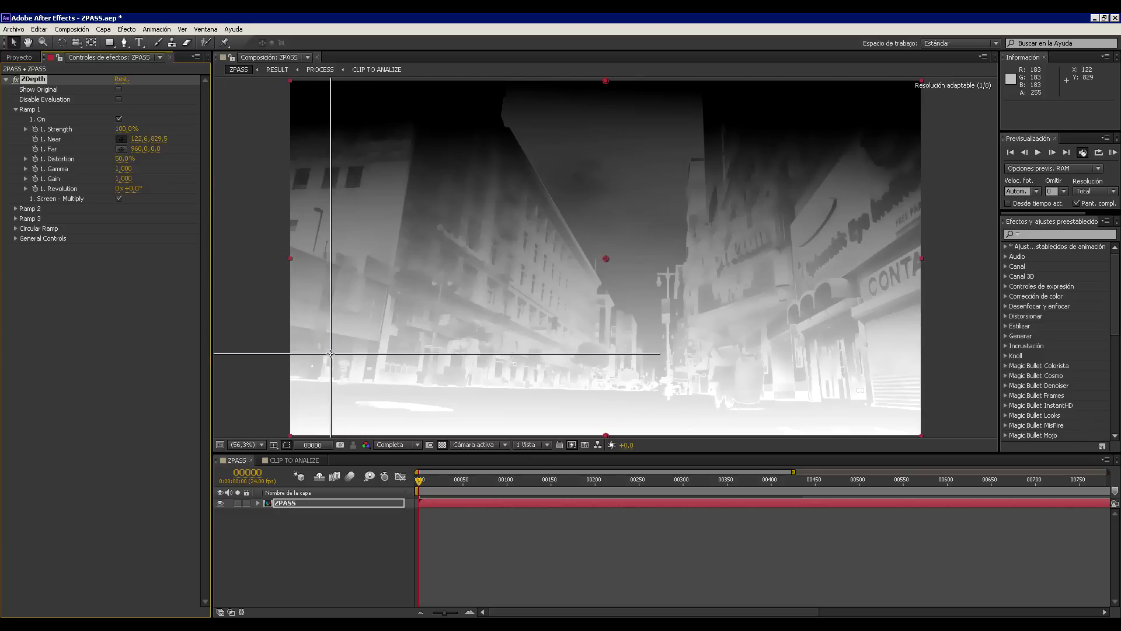
{"action": "left_click", "coordinate": [289, 327]}
{"action": "left_click", "coordinate": [121, 149]}
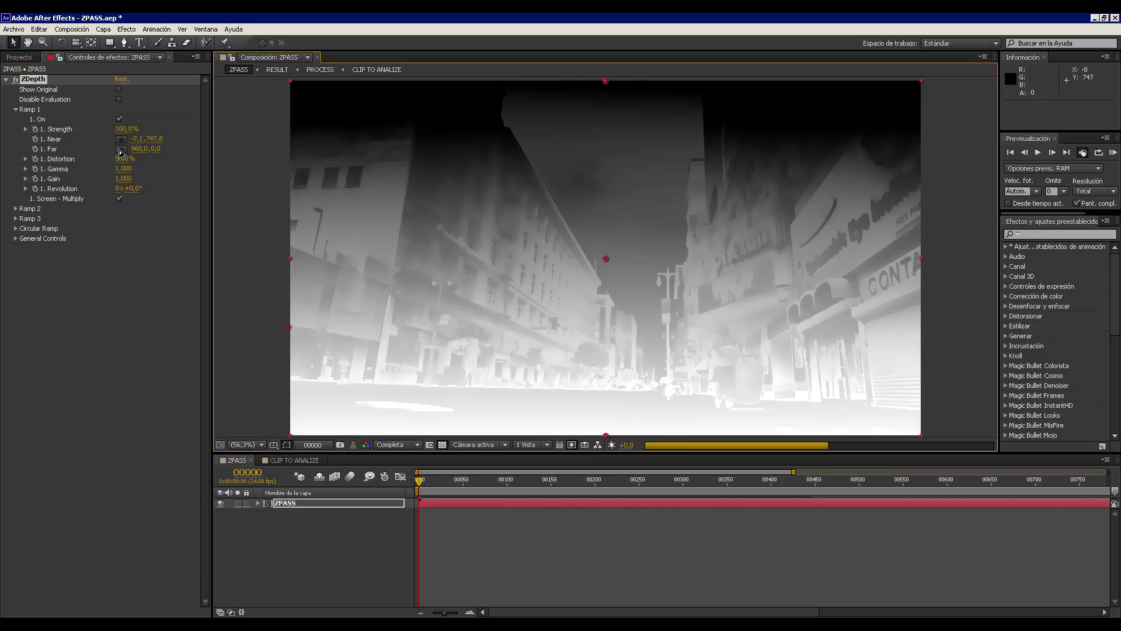
{"action": "left_click", "coordinate": [582, 247]}
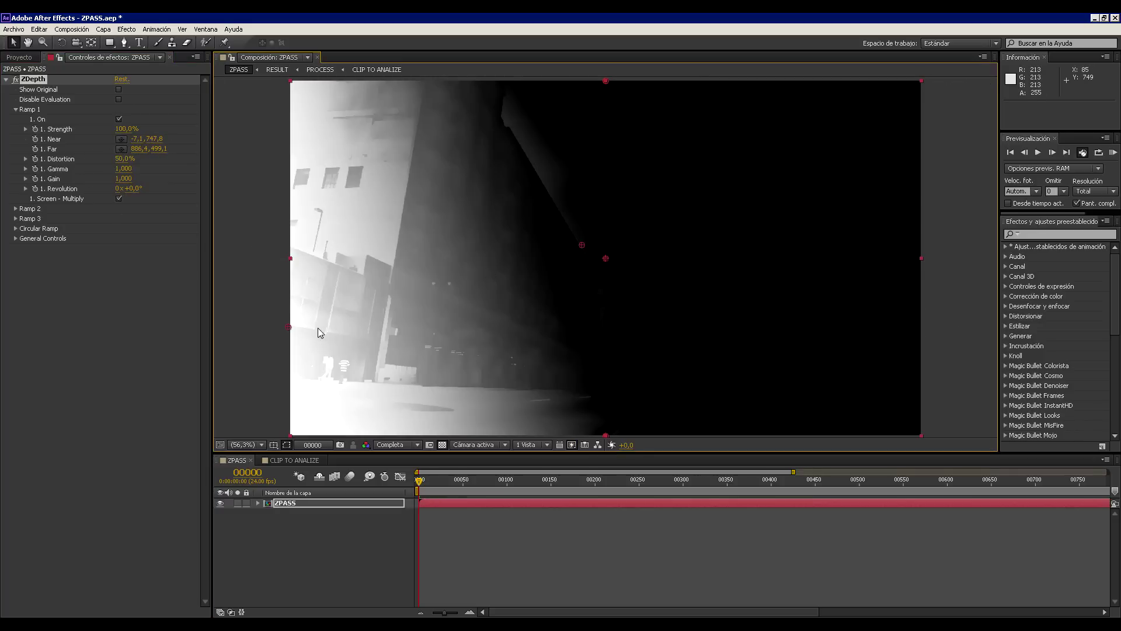
{"action": "left_click_drag", "start_coordinate": [288, 326], "coordinate": [288, 401]}
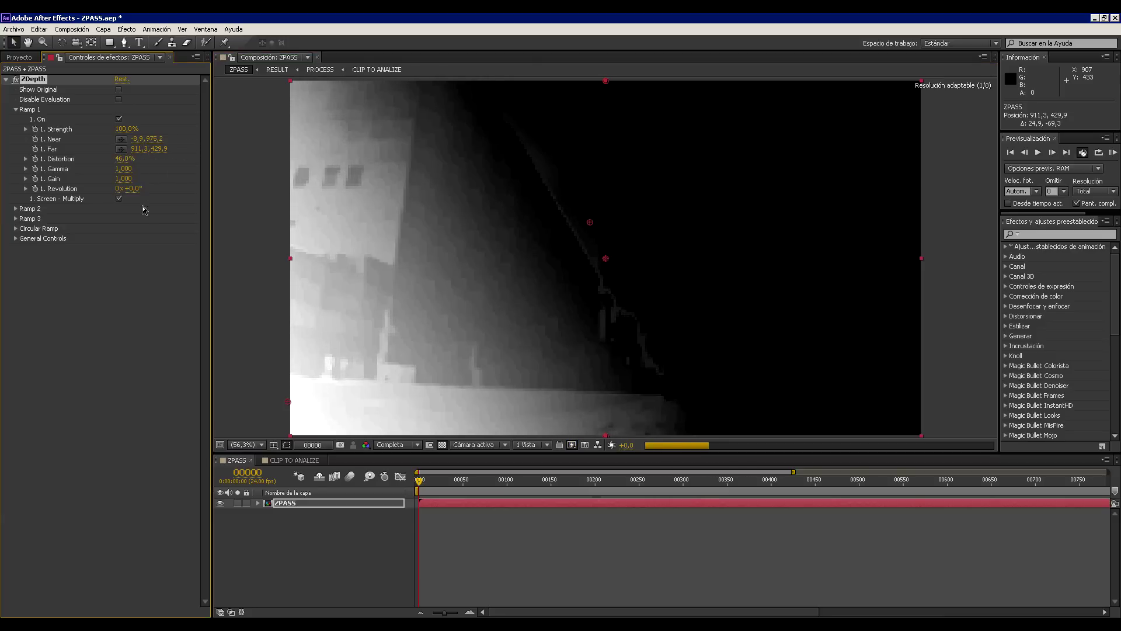
Set Ramp 1 distortion 46%, gamma 0,770, gain 0,720 and revolution 1x+71,0°.
{"action": "left_click_drag", "start_coordinate": [126, 170], "coordinate": [116, 169]}
{"action": "left_click_drag", "start_coordinate": [123, 178], "coordinate": [116, 179]}
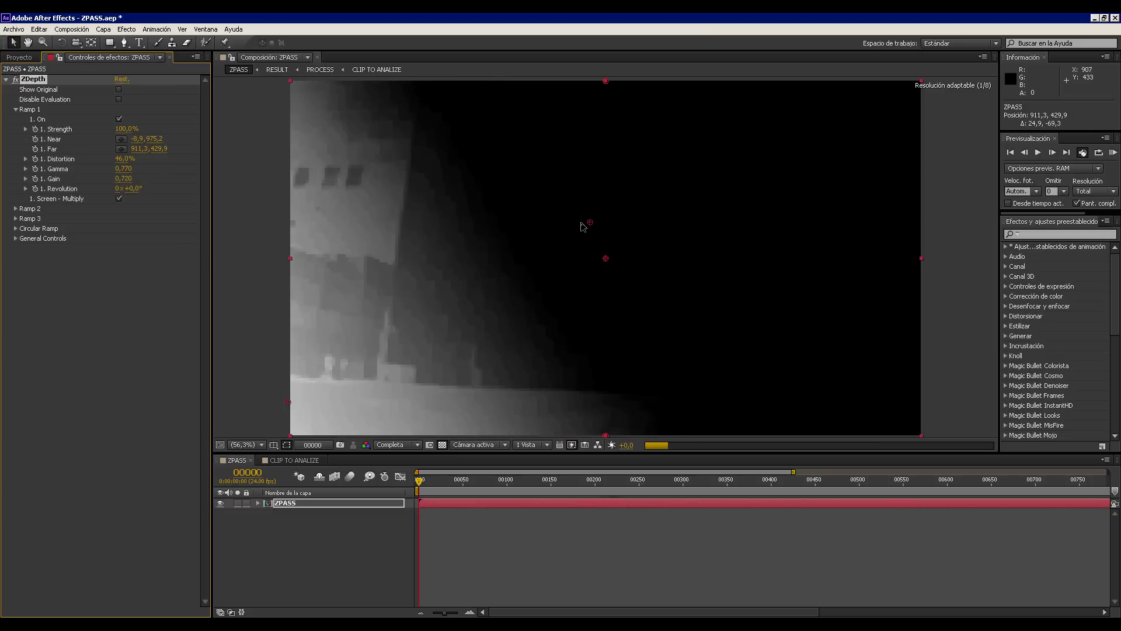
{"action": "left_click_drag", "start_coordinate": [589, 222], "coordinate": [594, 205]}
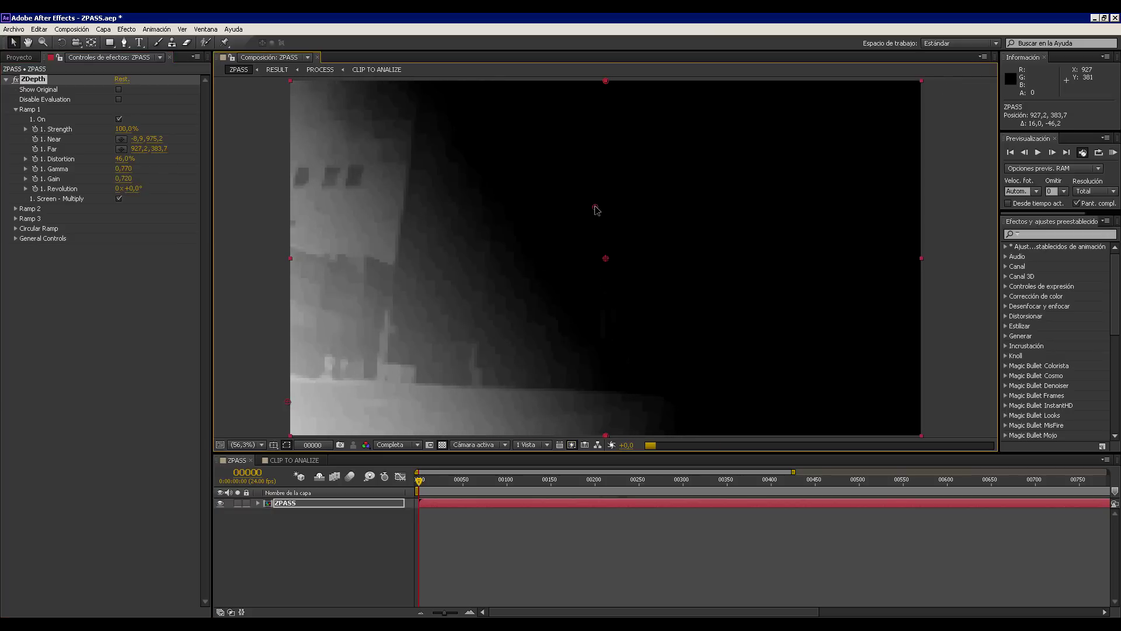
{"action": "left_click_drag", "start_coordinate": [128, 189], "coordinate": [570, 179]}
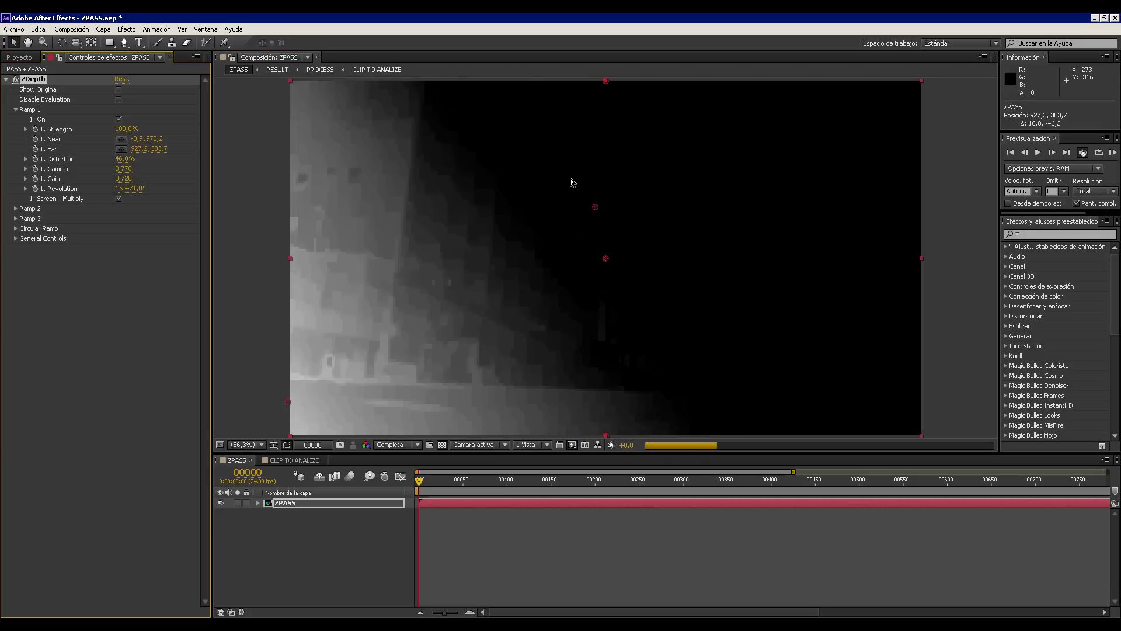
{"action": "left_click", "coordinate": [16, 208]}
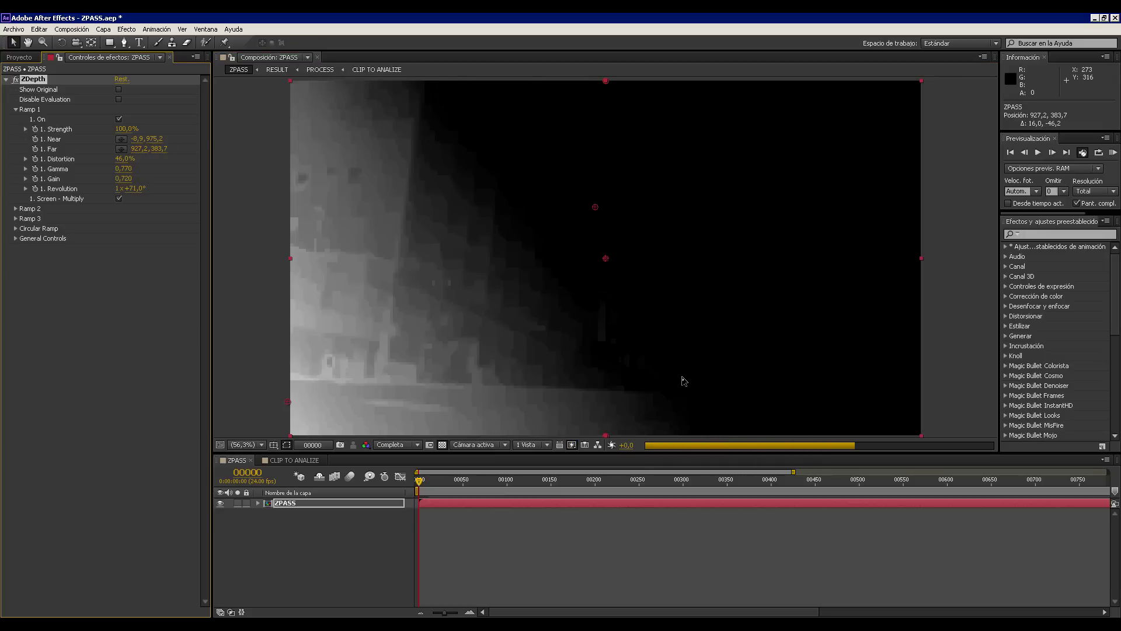
Turn on Ramp 2 with its near point at the right edge and far point near centre.
{"action": "left_click", "coordinate": [119, 218]}
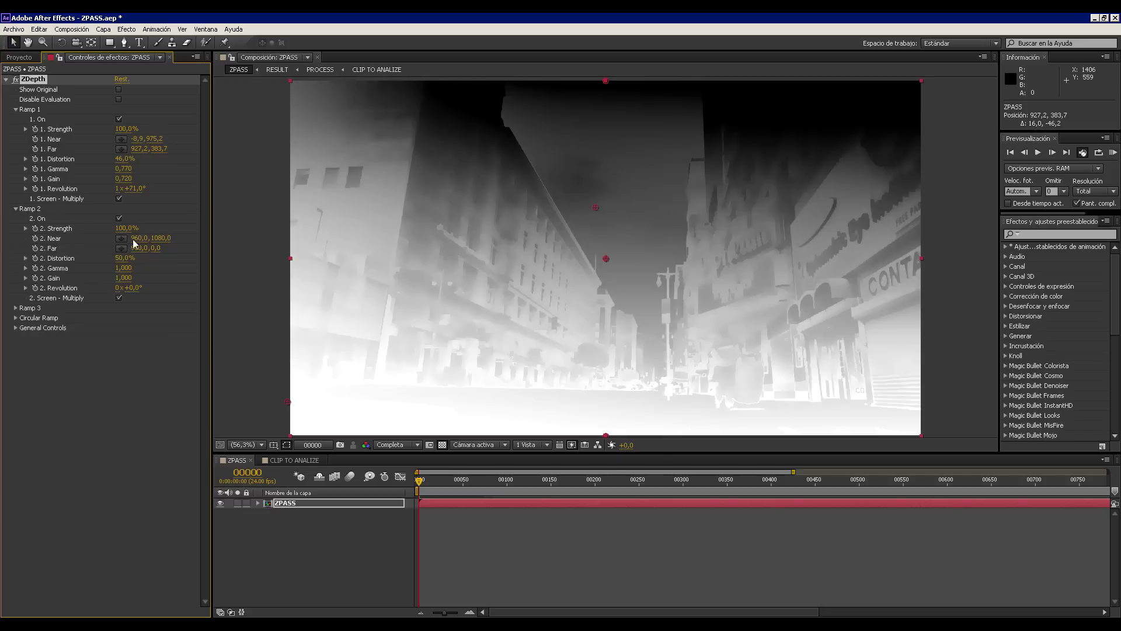
{"action": "left_click", "coordinate": [121, 238]}
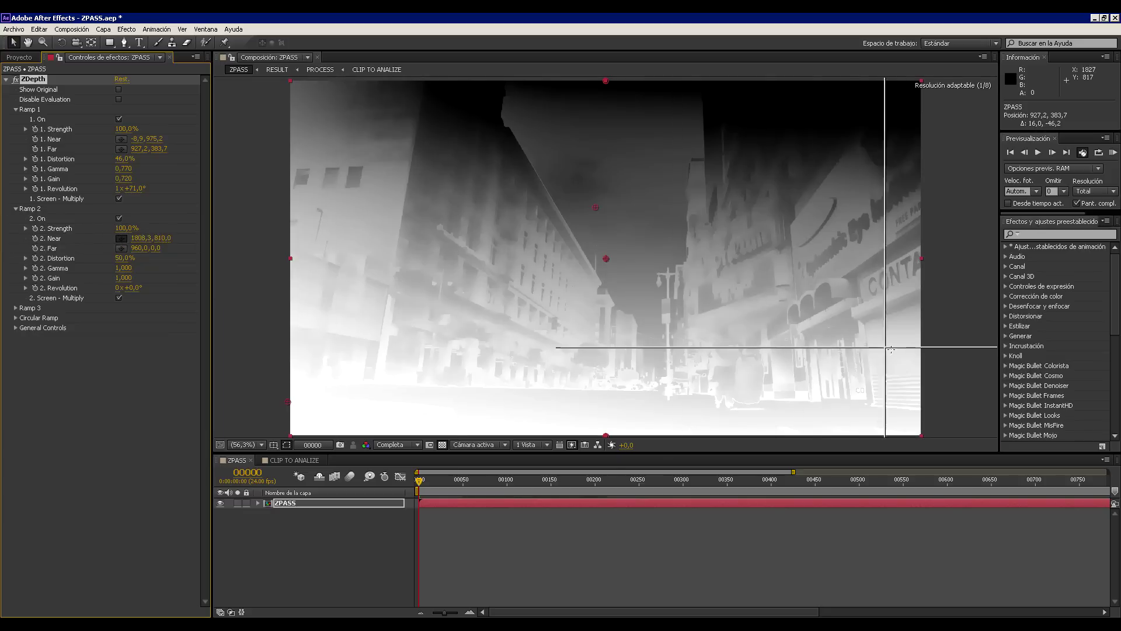
{"action": "left_click", "coordinate": [932, 362]}
{"action": "left_click", "coordinate": [121, 248]}
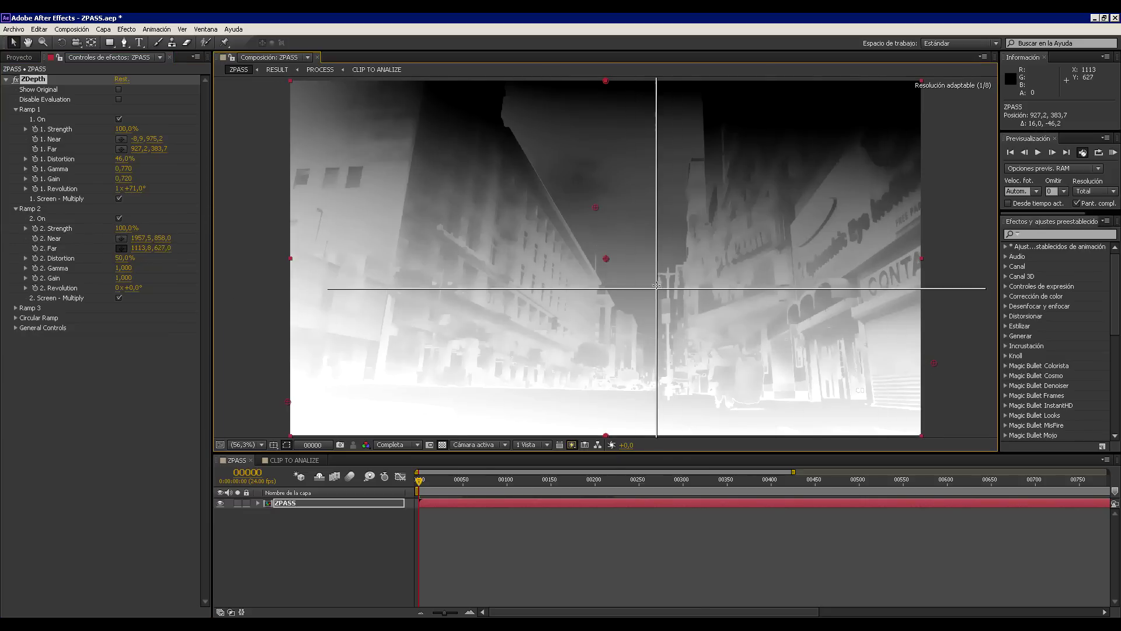
{"action": "left_click", "coordinate": [646, 279]}
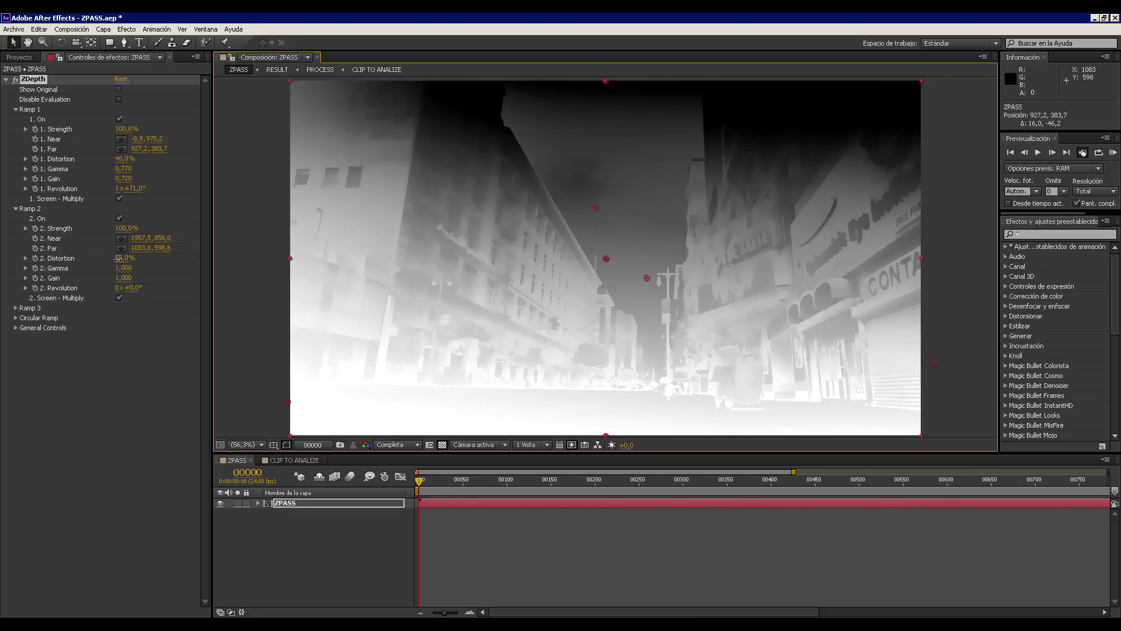
Set Ramp 2 distortion 26%, gamma 0,660 and revolution -32°.
{"action": "mouse_move", "coordinate": [121, 258]}
{"action": "left_mouse_down"}
{"action": "mouse_move", "coordinate": [90, 258]}
{"action": "mouse_move", "coordinate": [120, 262]}
{"action": "left_mouse_up"}
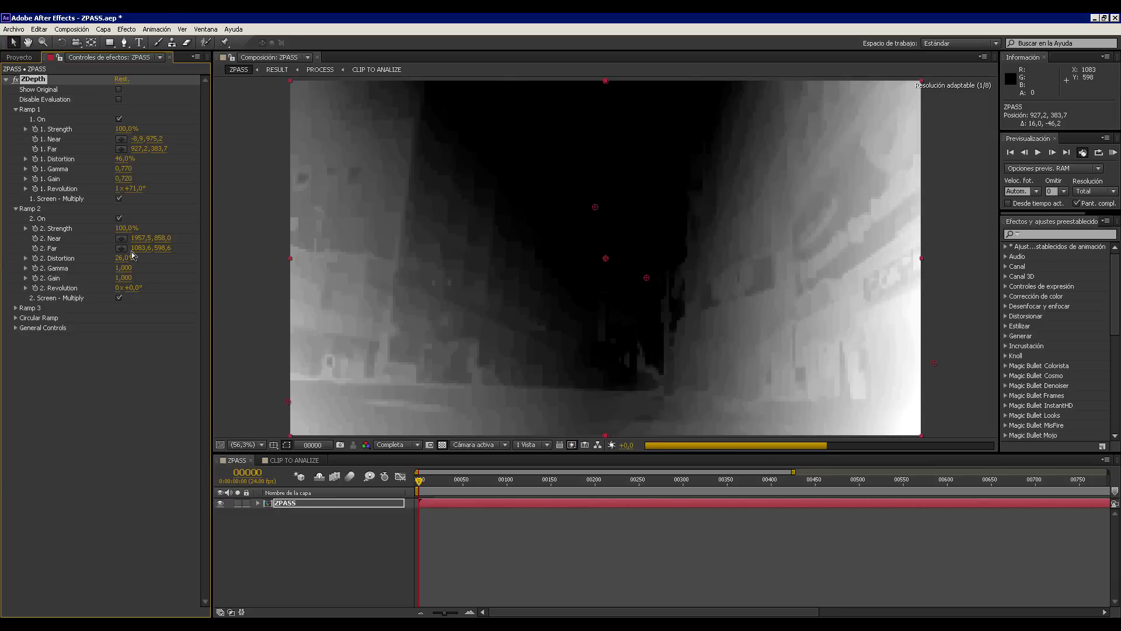
{"action": "left_click_drag", "start_coordinate": [125, 271], "coordinate": [106, 268]}
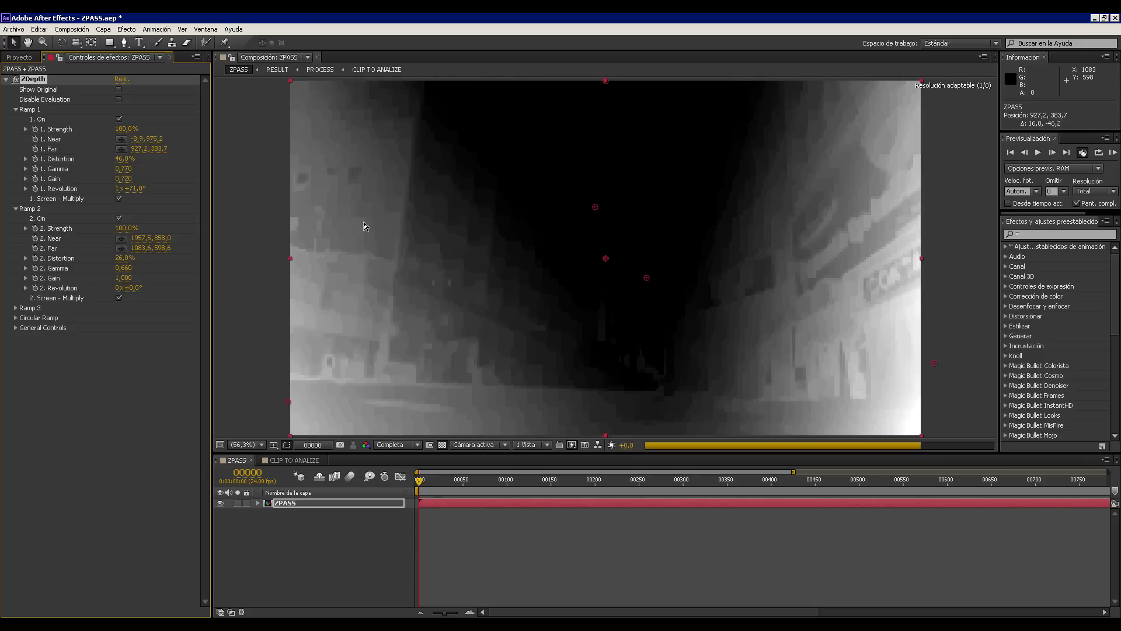
{"action": "left_click_drag", "start_coordinate": [138, 288], "coordinate": [125, 288]}
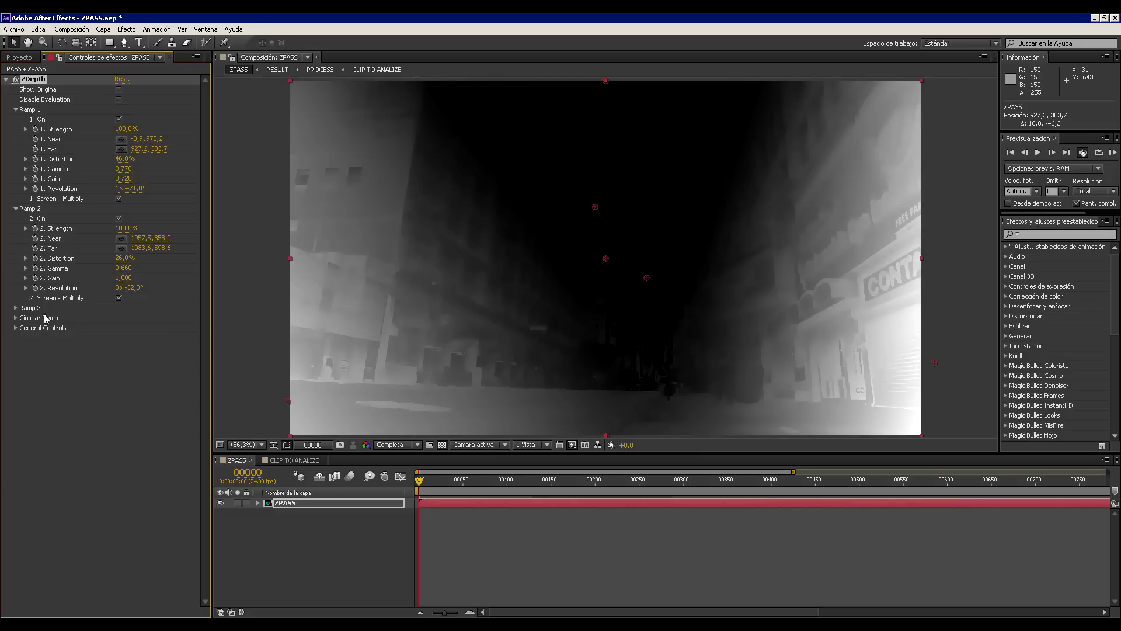
Expand Ramp 3, zoom in on the frame, and switch Ramp 3 on.
{"action": "left_click", "coordinate": [15, 307]}
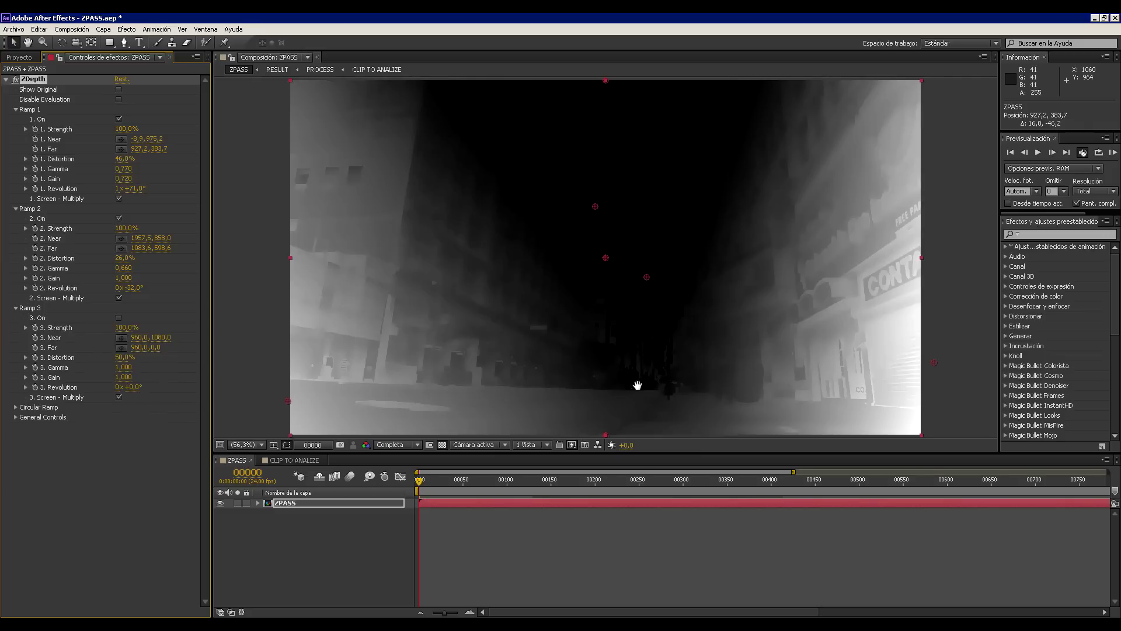
{"action": "scroll", "coordinate": [638, 383], "scroll_direction": "up", "scroll_amount": 2}
{"action": "left_click_drag", "start_coordinate": [693, 391], "coordinate": [697, 338]}
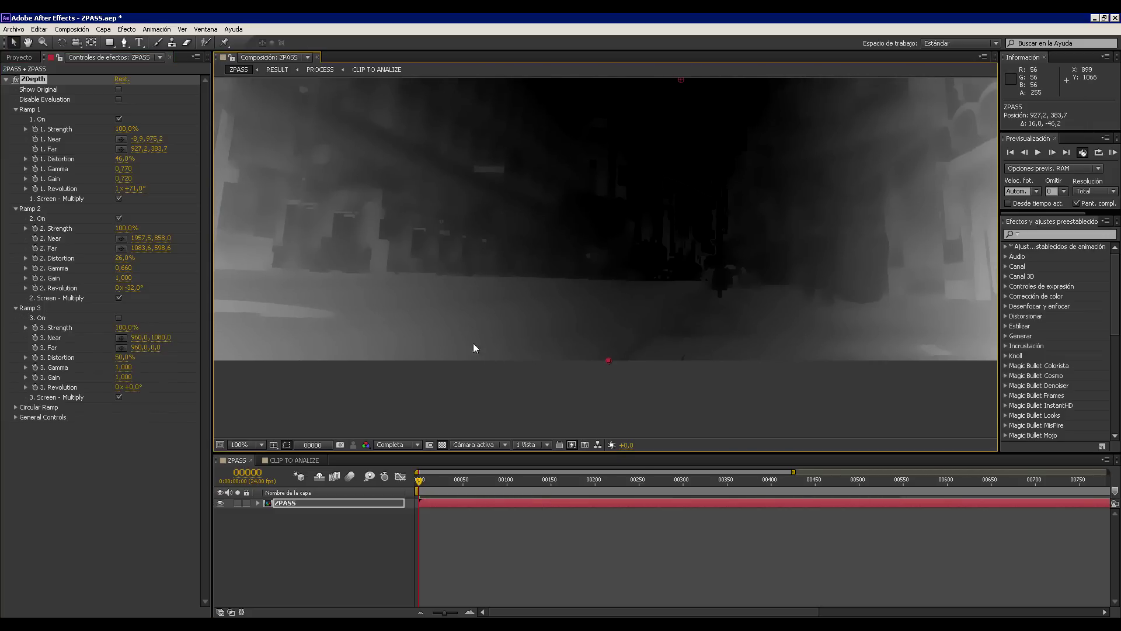
{"action": "scroll", "coordinate": [681, 263], "scroll_direction": "down", "scroll_amount": 2}
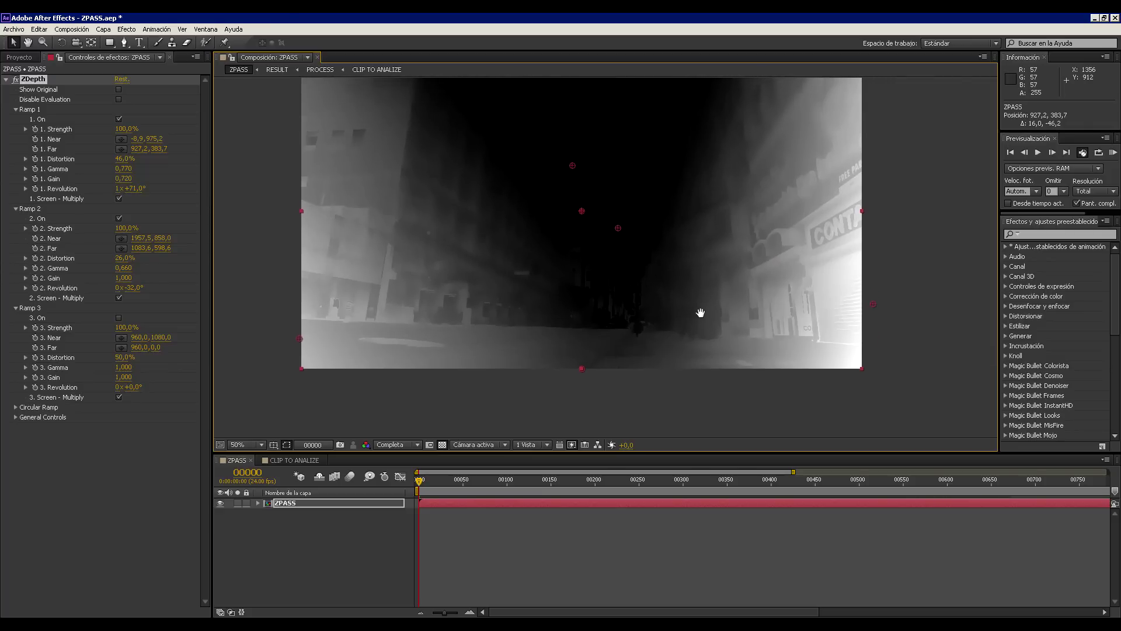
{"action": "left_click", "coordinate": [119, 318]}
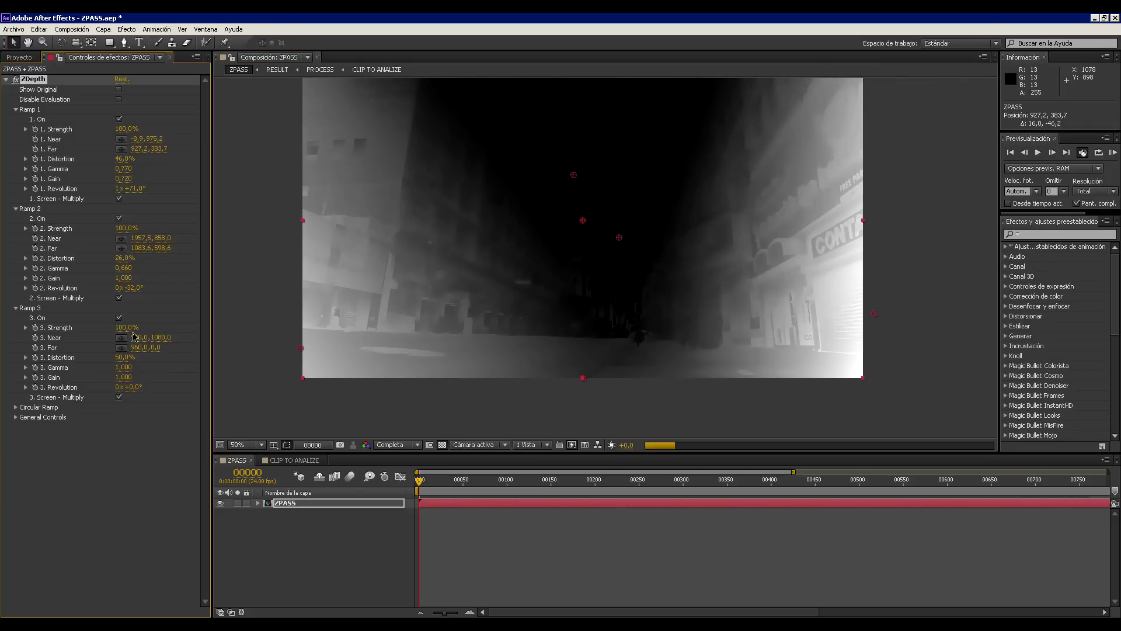
Place Ramp 3 near 1024,1090 and far 1025,950; set distortion 15%, gamma 0,490.
{"action": "left_click", "coordinate": [122, 338]}
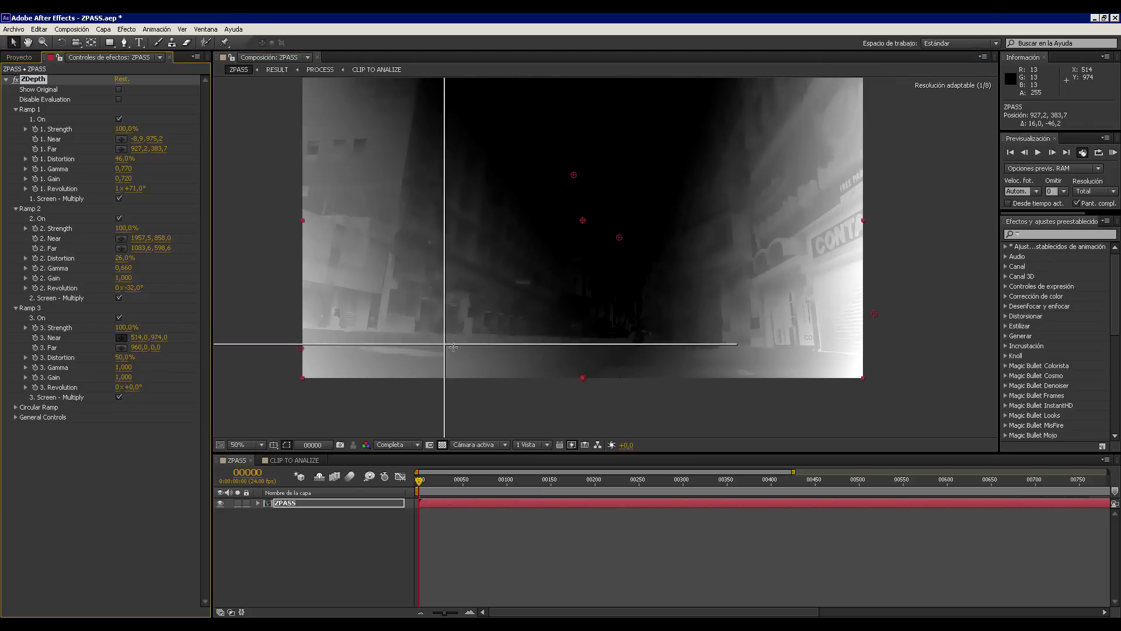
{"action": "left_click", "coordinate": [586, 379]}
{"action": "left_click", "coordinate": [122, 348]}
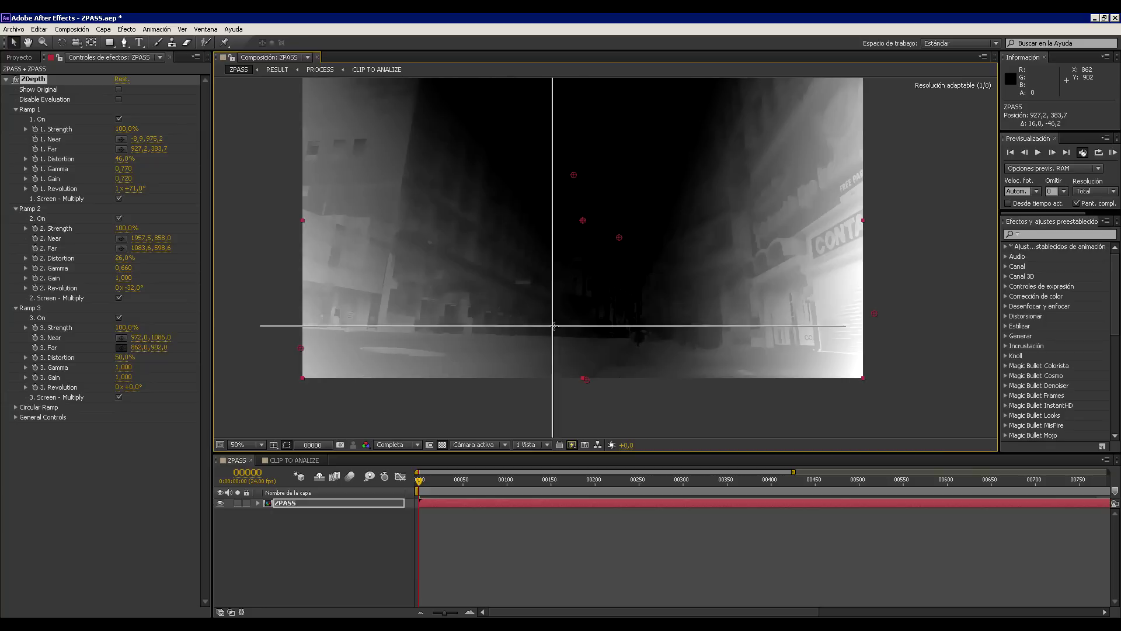
{"action": "left_click", "coordinate": [602, 340]}
{"action": "left_click_drag", "start_coordinate": [590, 383], "coordinate": [604, 384]}
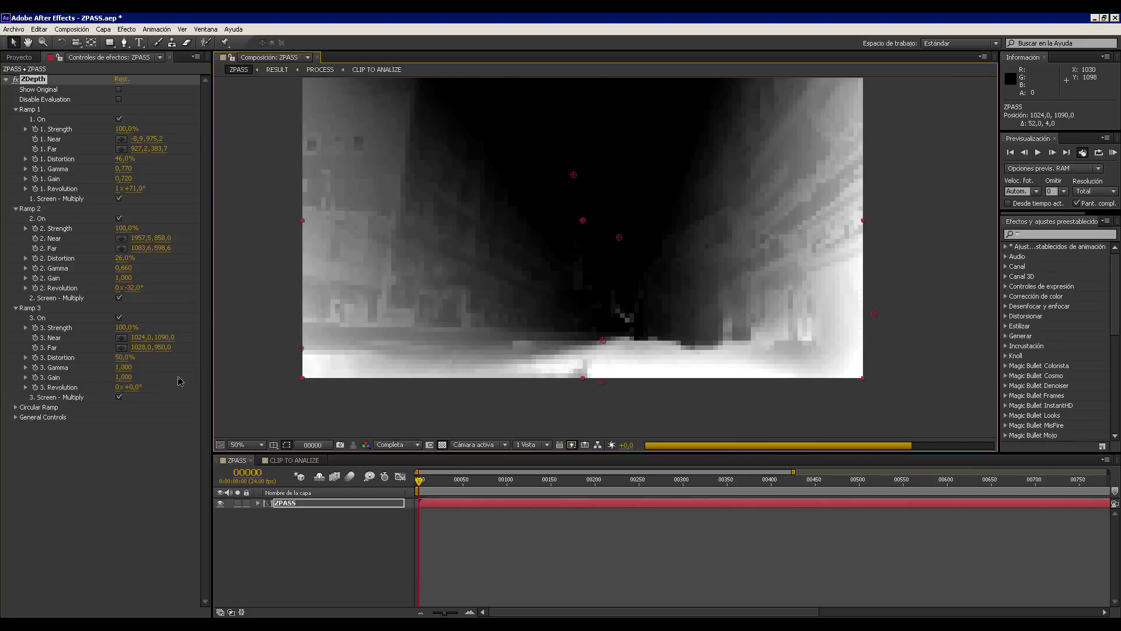
{"action": "left_click_drag", "start_coordinate": [122, 357], "coordinate": [97, 370]}
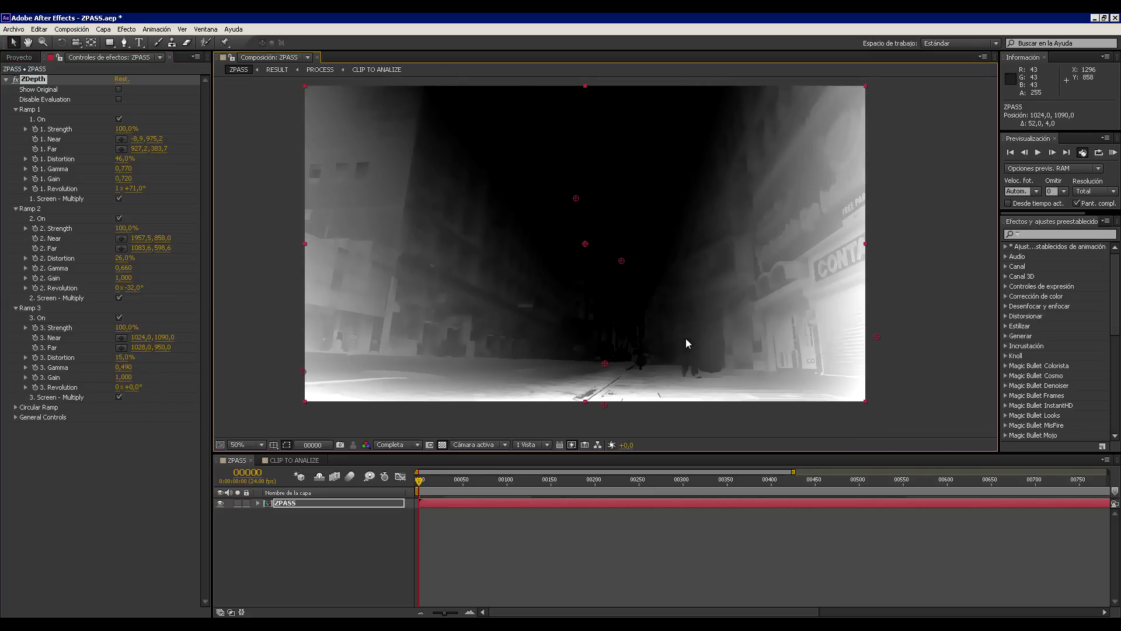
{"action": "scroll", "coordinate": [698, 342], "scroll_direction": "up", "scroll_amount": 2}
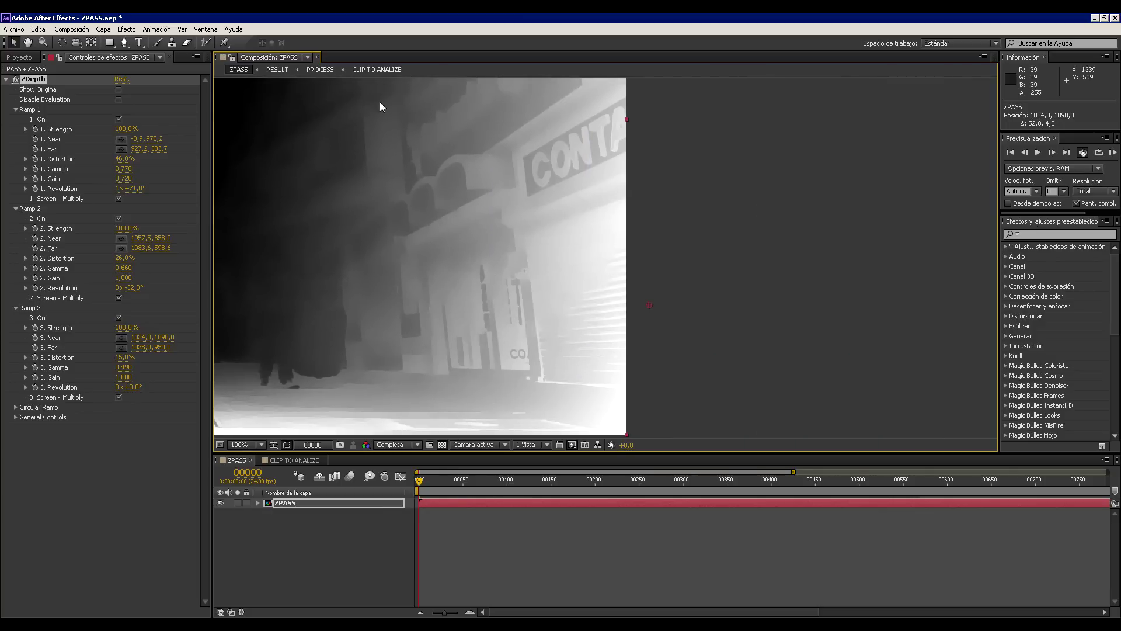
{"action": "left_click_drag", "start_coordinate": [359, 205], "coordinate": [797, 214]}
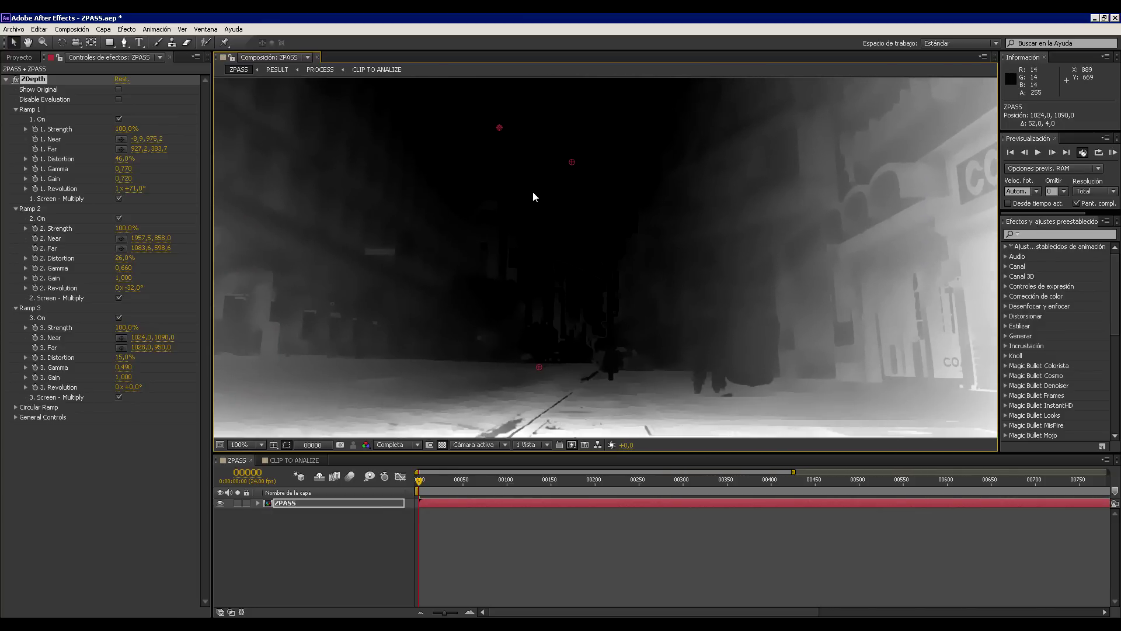
{"action": "scroll", "coordinate": [556, 222], "scroll_direction": "up", "scroll_amount": 1}
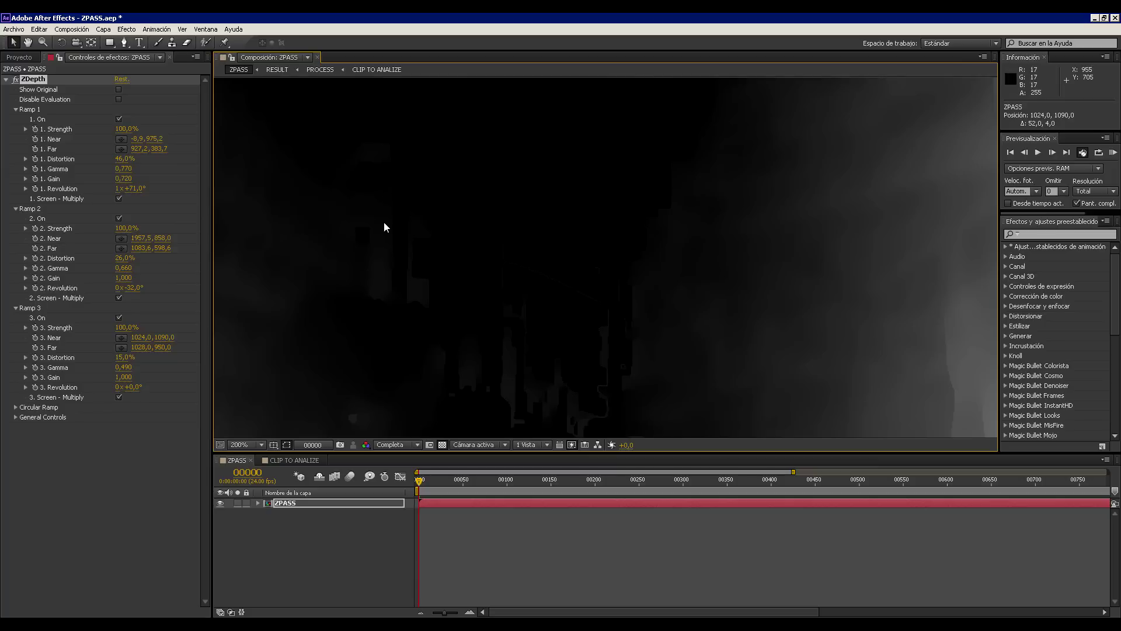
{"action": "scroll", "coordinate": [663, 258], "scroll_direction": "down", "scroll_amount": 1}
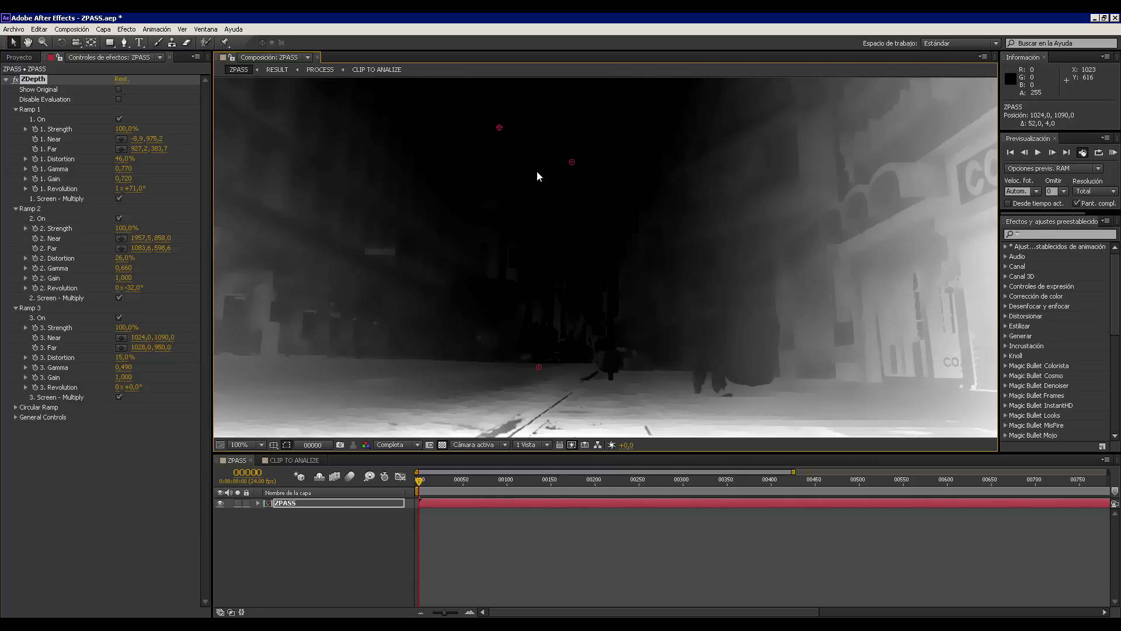
{"action": "left_click_drag", "start_coordinate": [537, 171], "coordinate": [640, 231]}
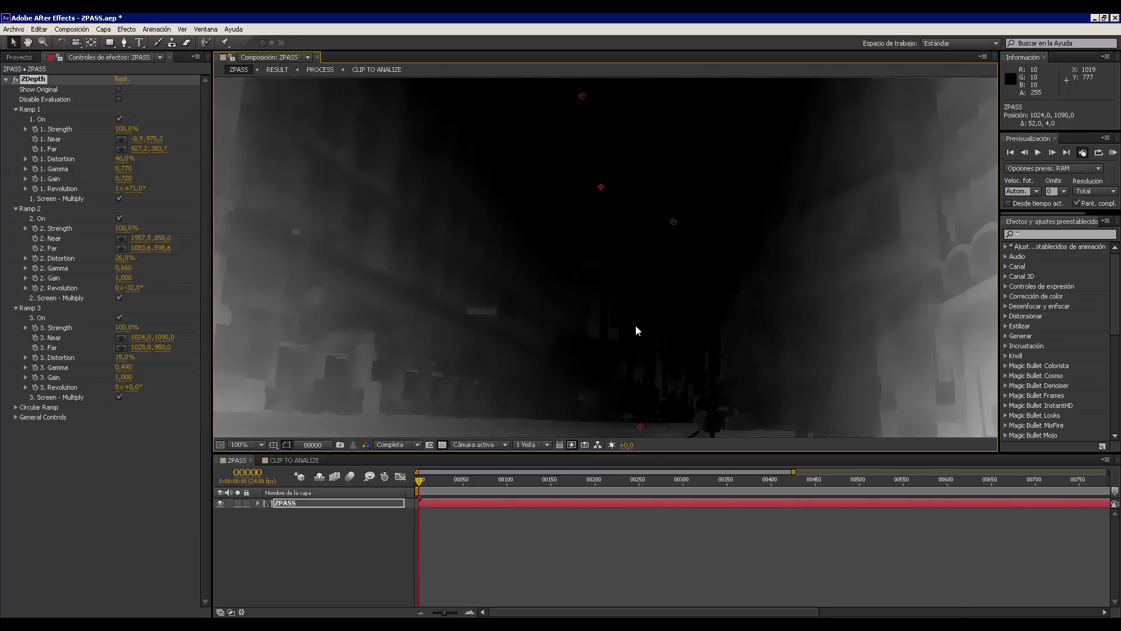
Turn on the Circular Ramp and centre it at 1064,728 at the street's far end.
{"action": "left_click", "coordinate": [16, 407]}
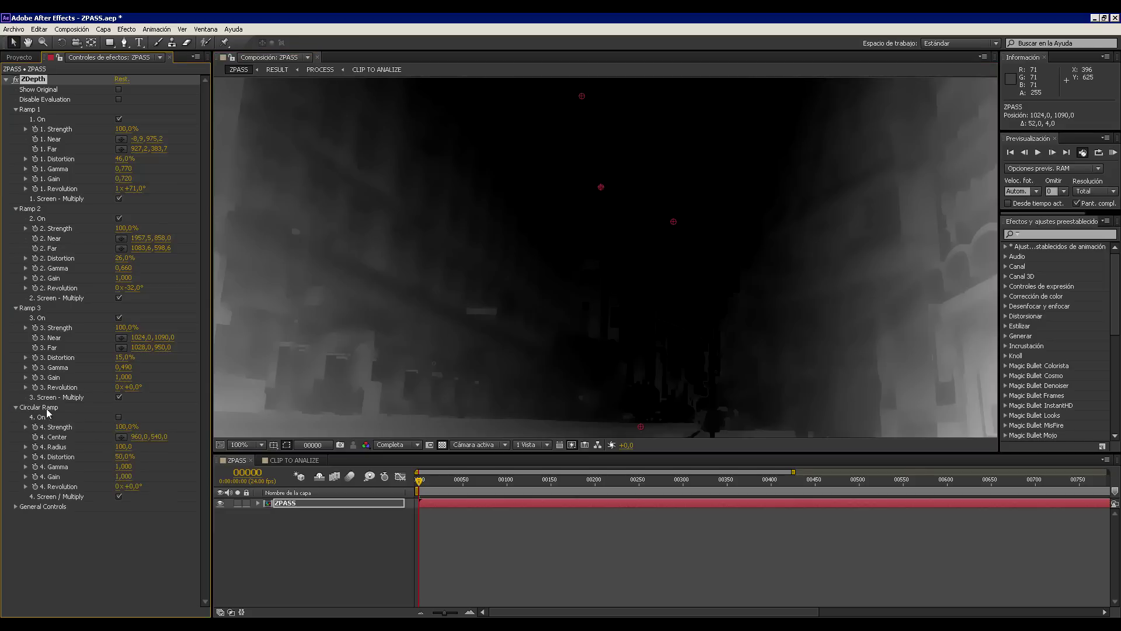
{"action": "left_click", "coordinate": [119, 417]}
{"action": "key", "text": "comma"}
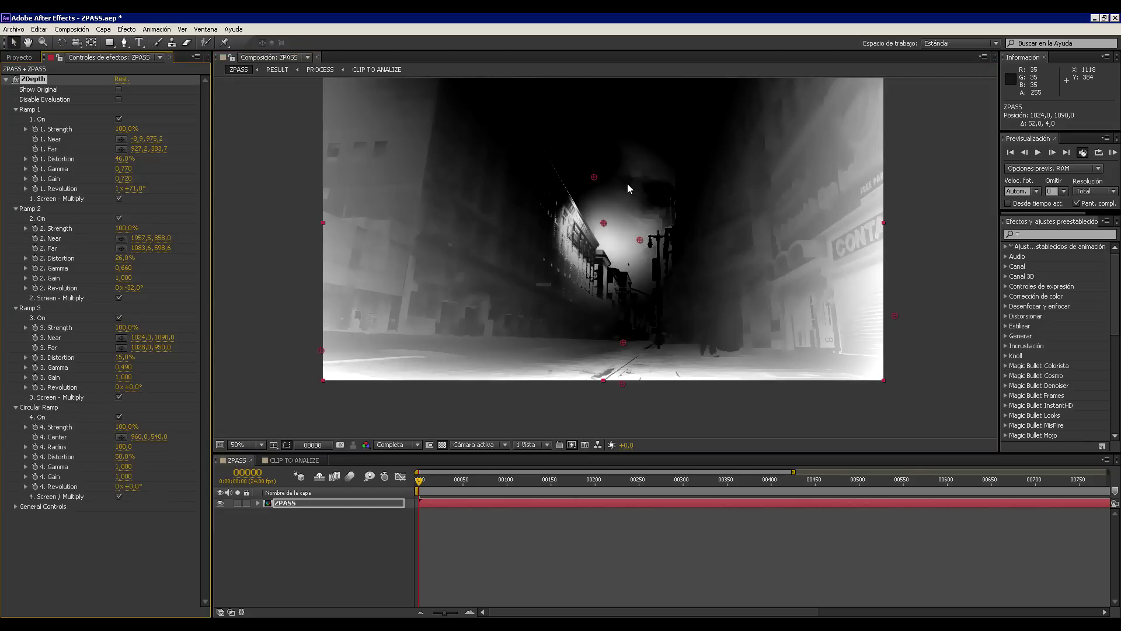
{"action": "left_click", "coordinate": [121, 437]}
{"action": "left_click", "coordinate": [498, 221]}
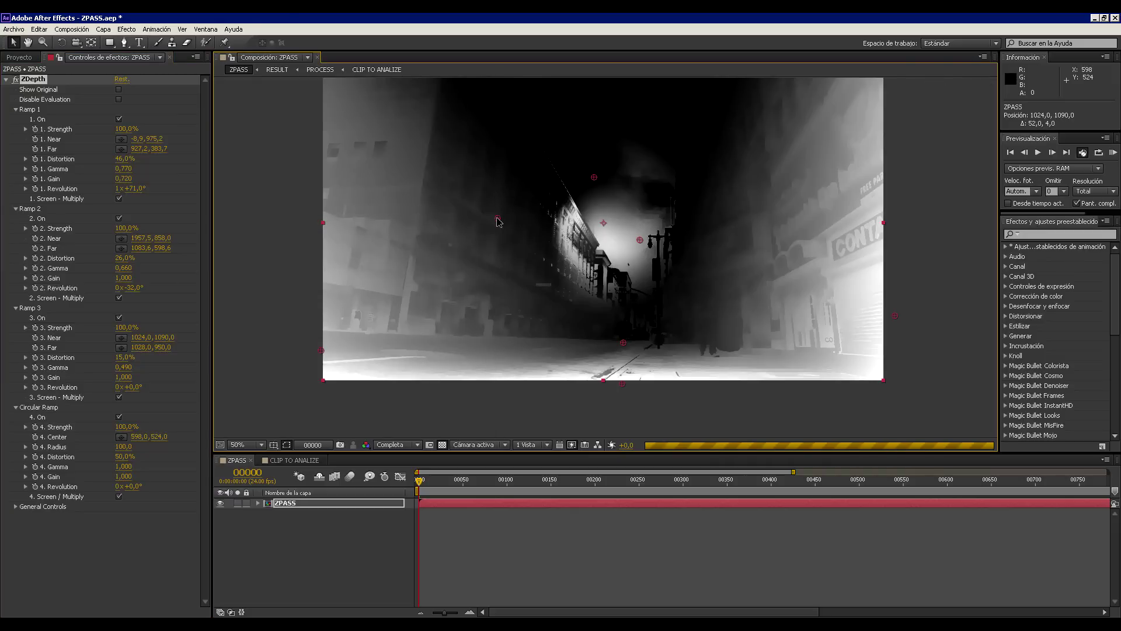
{"action": "left_click_drag", "start_coordinate": [498, 220], "coordinate": [626, 272]}
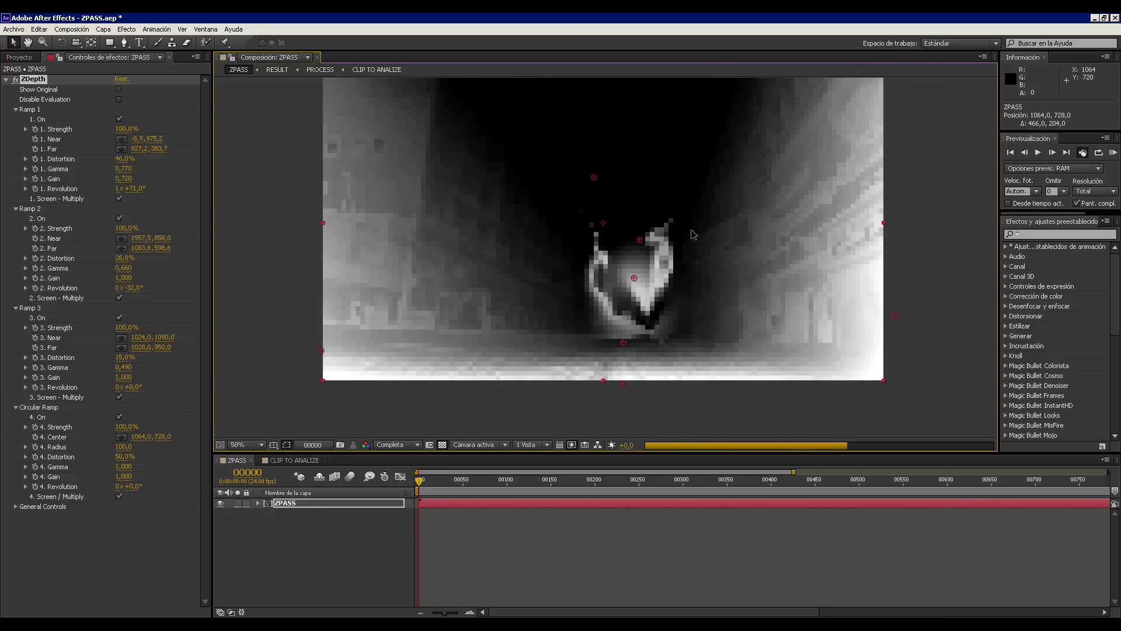
{"action": "scroll", "coordinate": [640, 303], "scroll_direction": "up", "scroll_amount": 2}
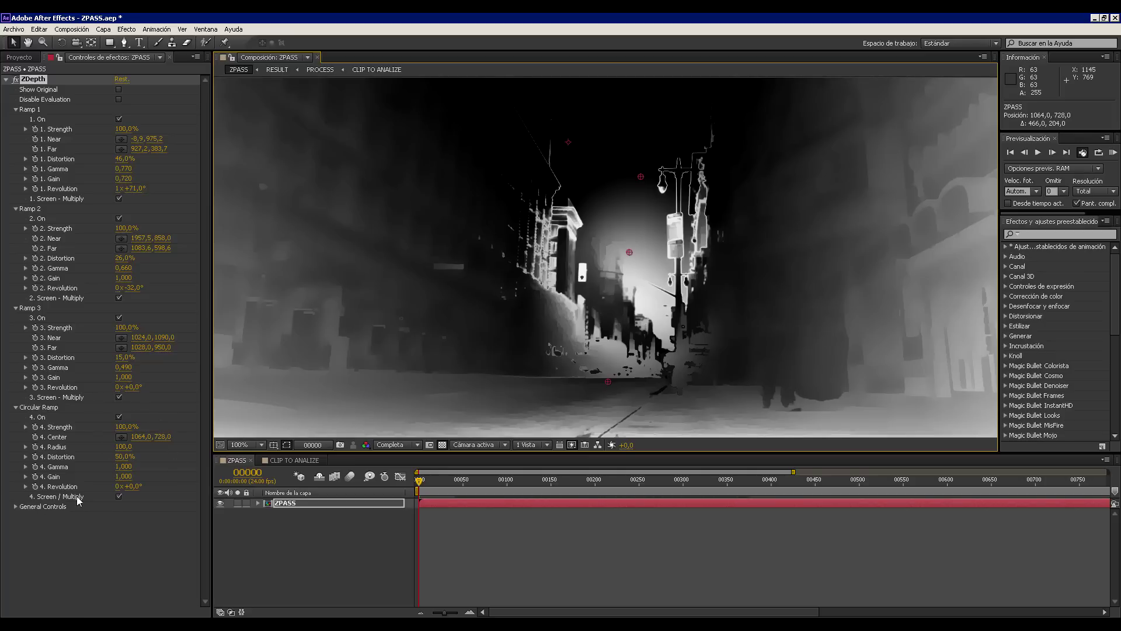
Disable Screen / Multiply and set Circular Ramp radius 570, distortion -32%, gamma 2,020.
{"action": "left_click", "coordinate": [119, 496]}
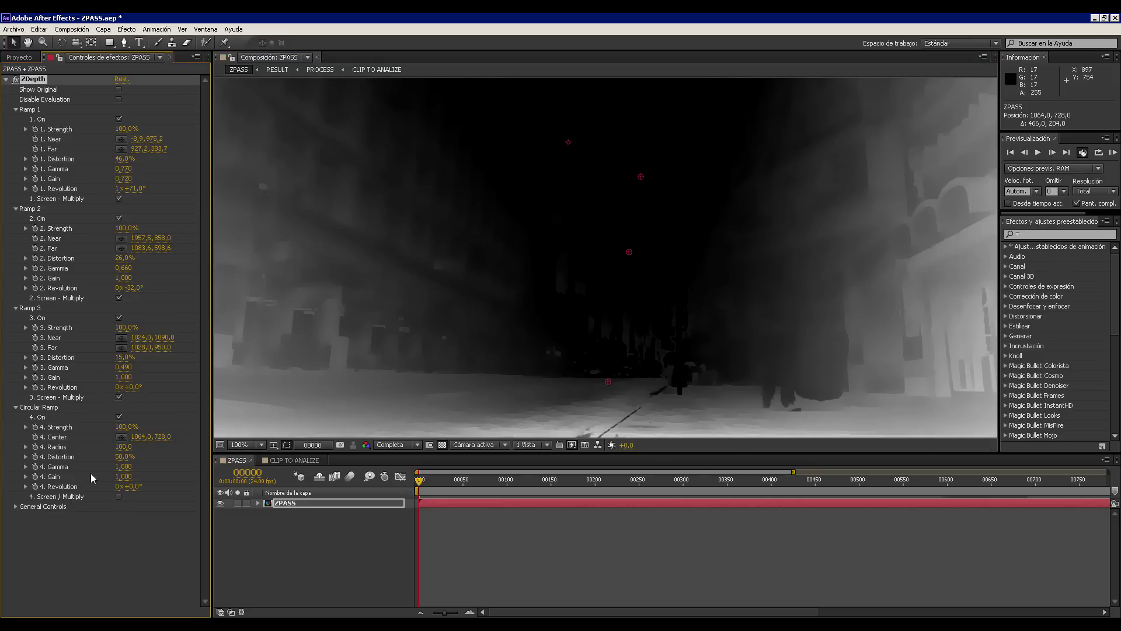
{"action": "left_click_drag", "start_coordinate": [124, 446], "coordinate": [94, 426]}
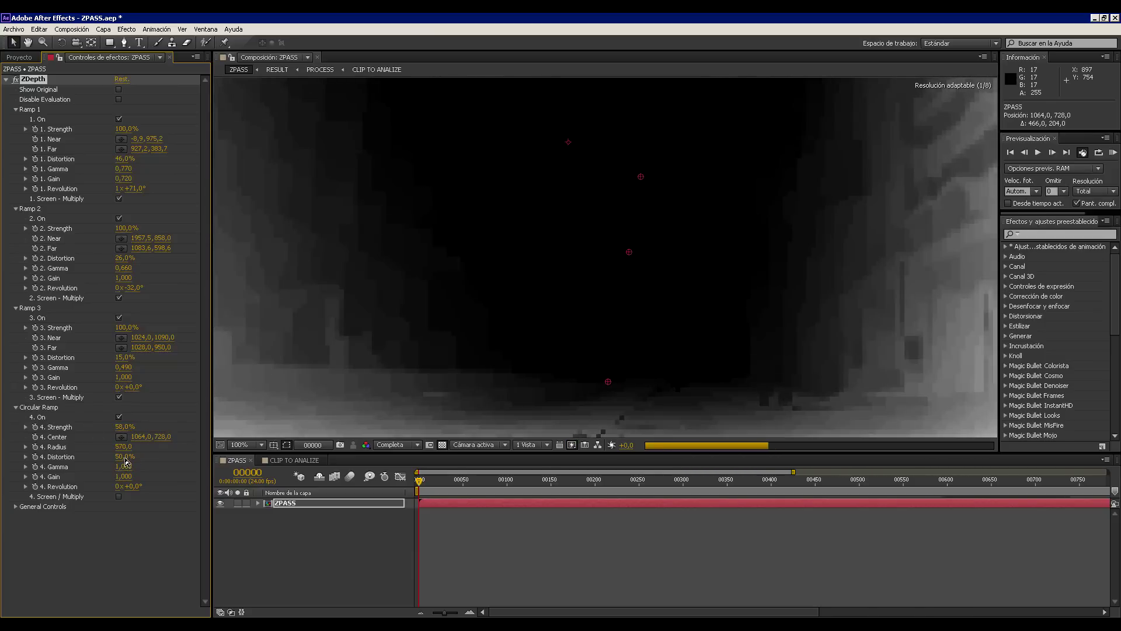
{"action": "left_click_drag", "start_coordinate": [124, 456], "coordinate": [42, 456]}
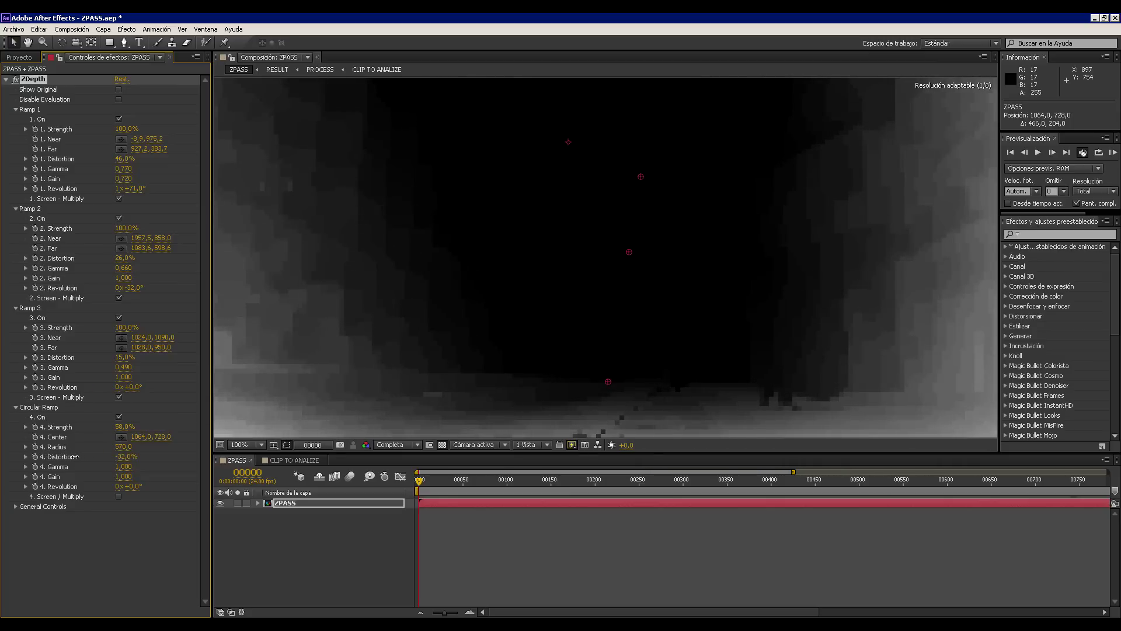
{"action": "left_click_drag", "start_coordinate": [123, 466], "coordinate": [113, 486]}
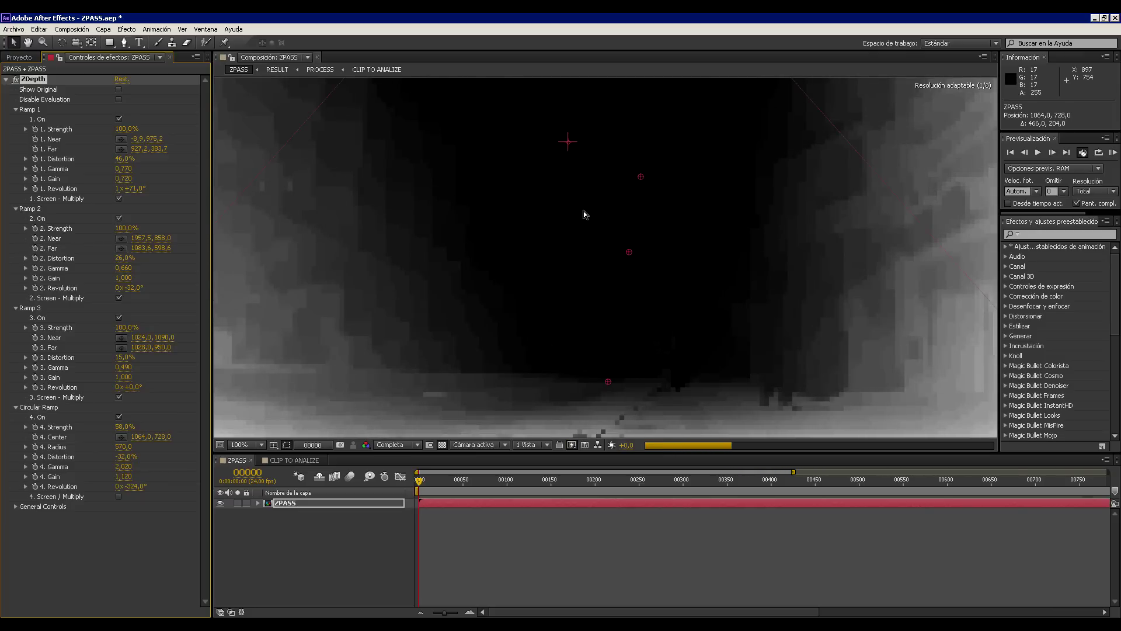
Raise Circular Ramp strength to 75% and deselect the ZPASS layer.
{"action": "scroll", "coordinate": [605, 253], "scroll_direction": "down", "scroll_amount": 4}
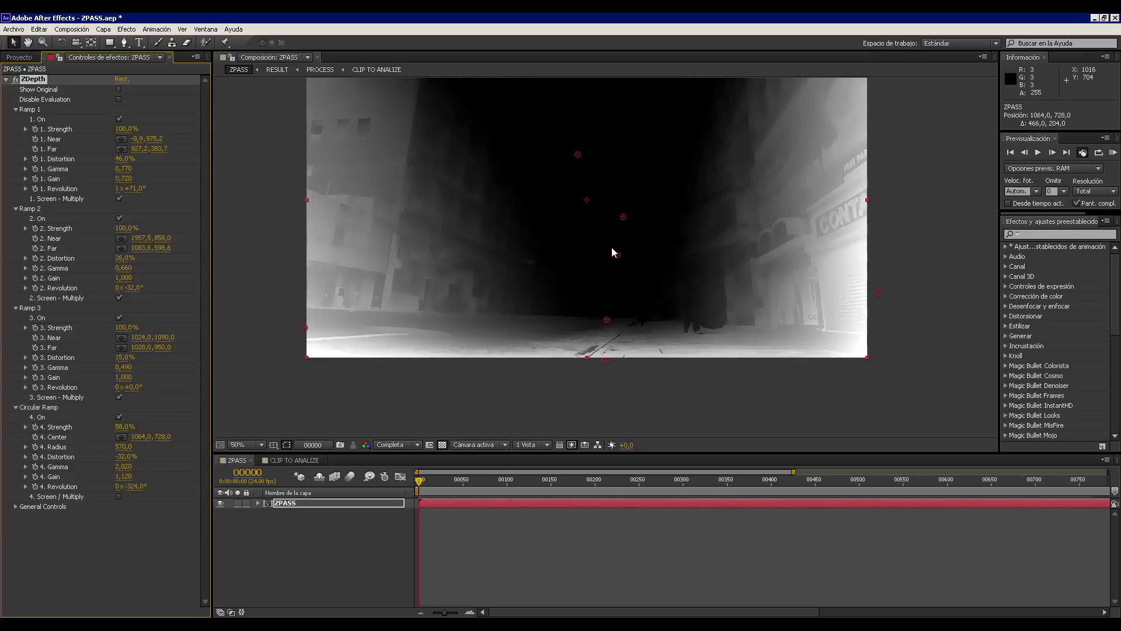
{"action": "scroll", "coordinate": [618, 241], "scroll_direction": "up", "scroll_amount": 2}
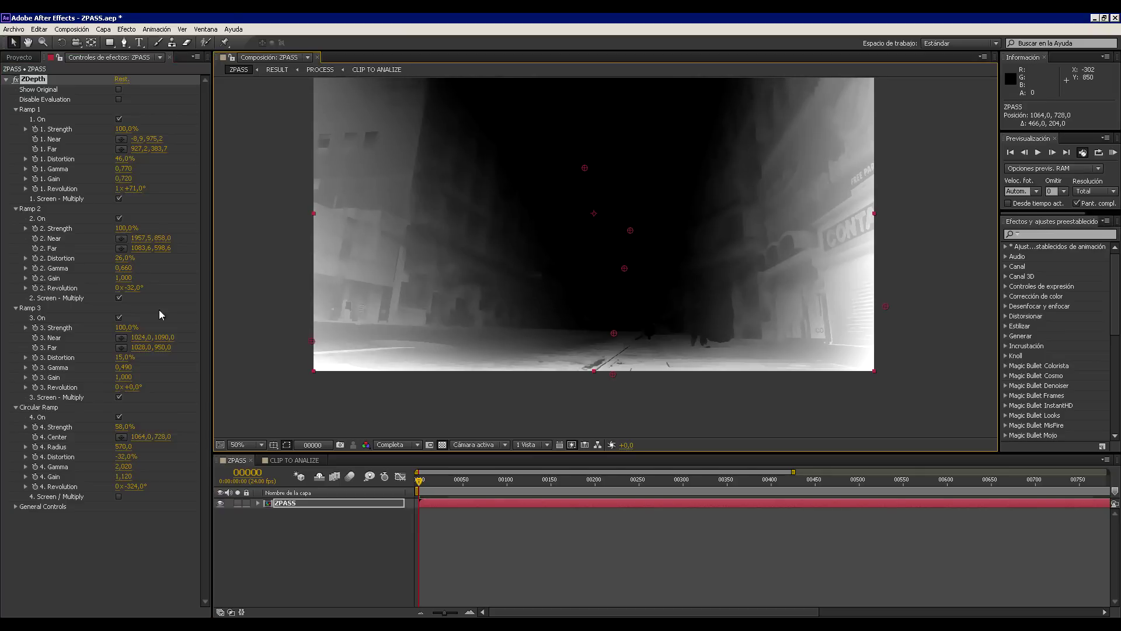
{"action": "left_click_drag", "start_coordinate": [120, 430], "coordinate": [129, 429]}
{"action": "scroll", "coordinate": [625, 287], "scroll_direction": "up", "scroll_amount": 2}
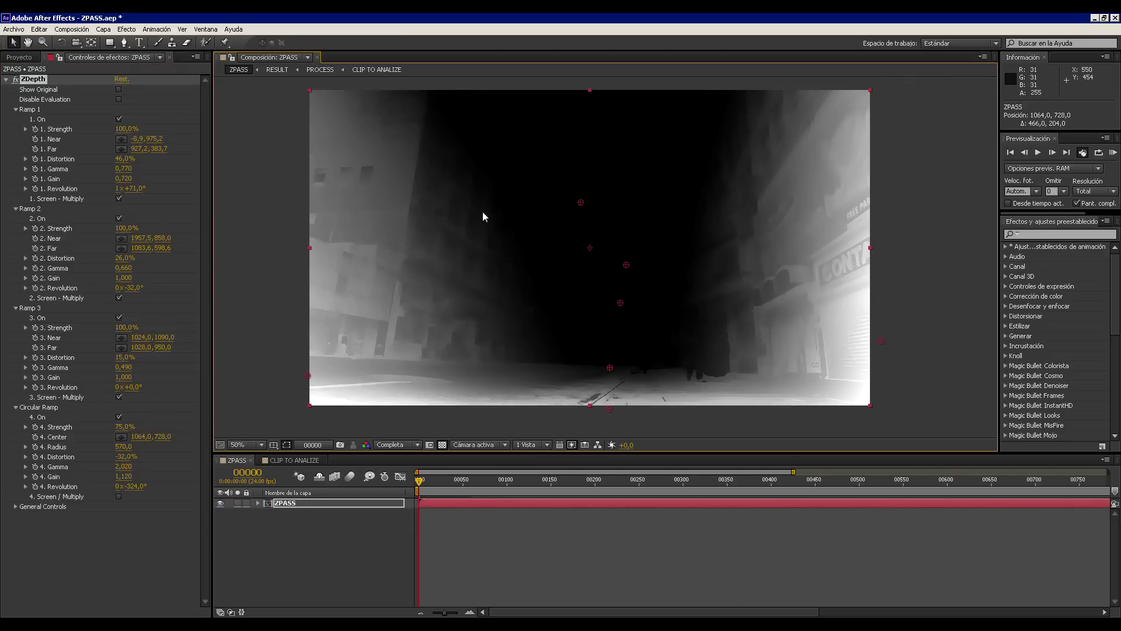
{"action": "left_click", "coordinate": [920, 249]}
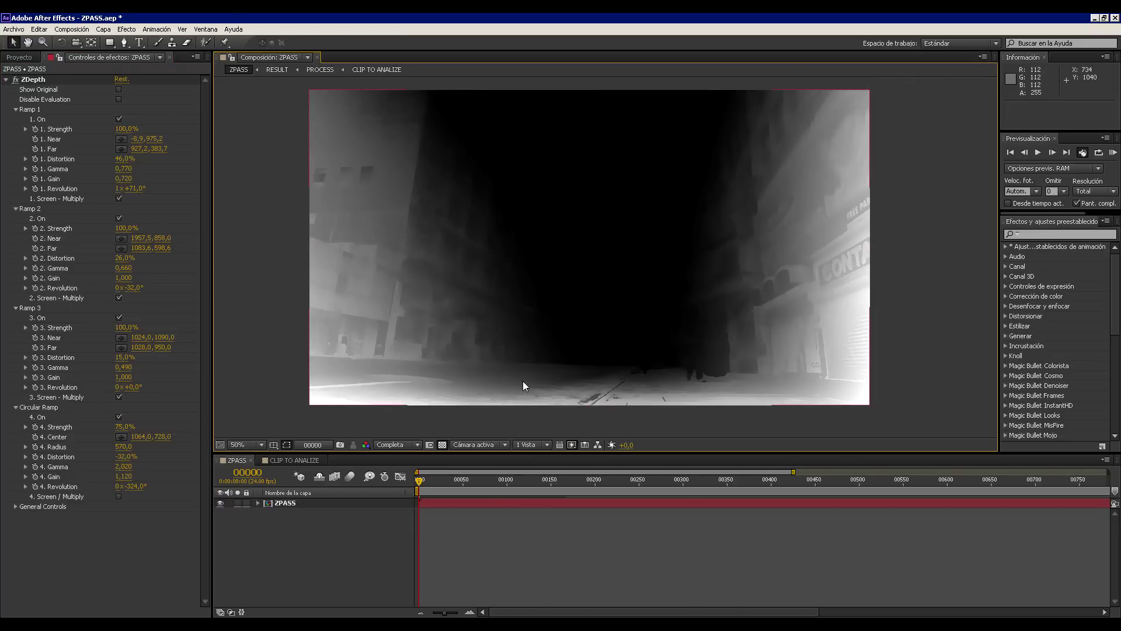
Expand General Controls and collapse the Ramp 1, 2, 3 and Circular Ramp groups.
{"action": "left_click", "coordinate": [15, 506]}
{"action": "scroll", "coordinate": [18, 135], "scroll_direction": "up", "scroll_amount": 2}
{"action": "left_click", "coordinate": [17, 110]}
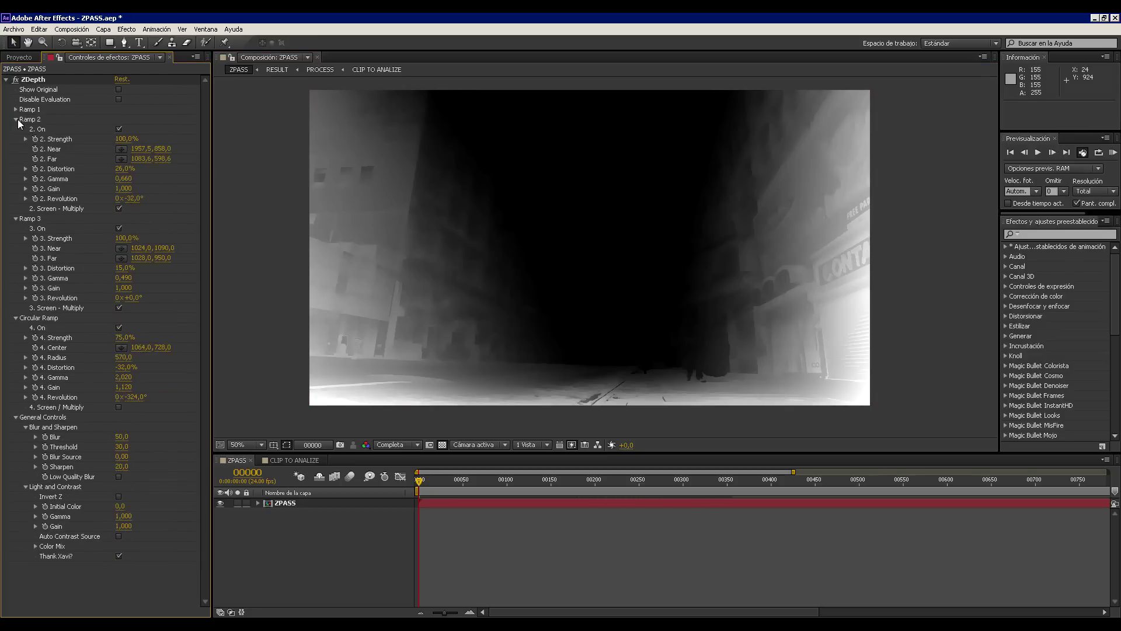
{"action": "left_click", "coordinate": [16, 119]}
{"action": "left_click", "coordinate": [16, 129]}
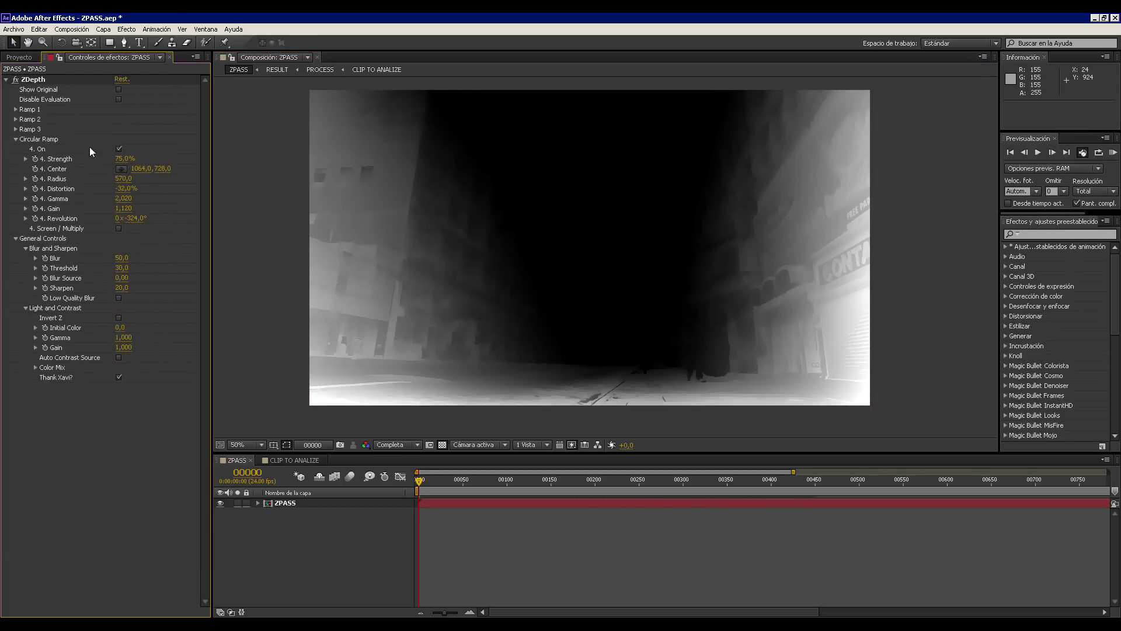
{"action": "left_click", "coordinate": [17, 138]}
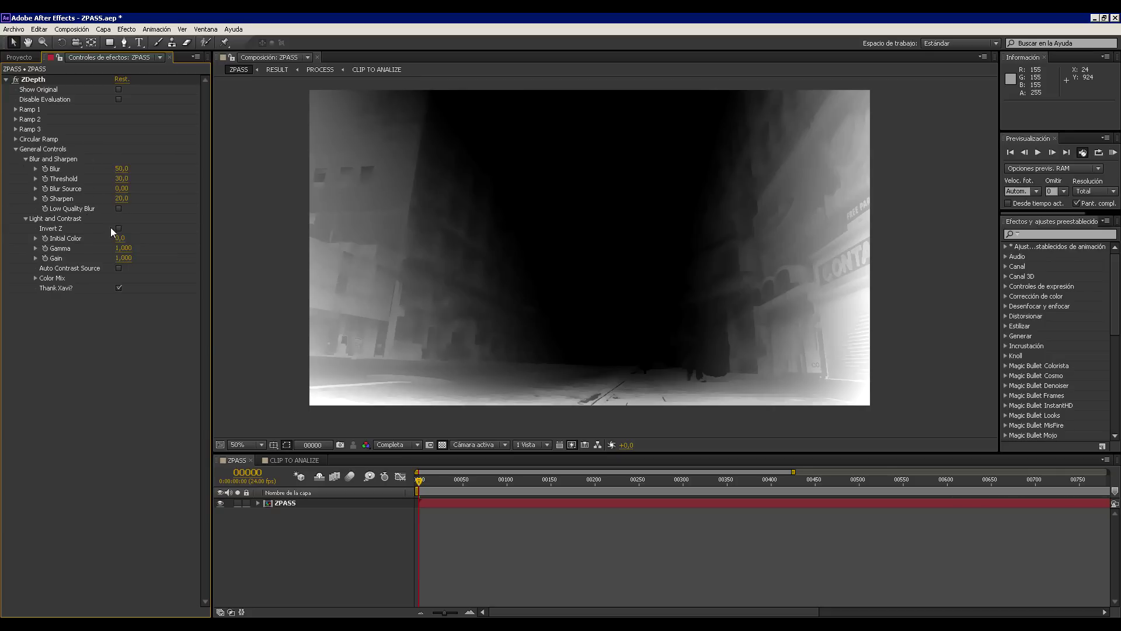
Set Initial Color to 5,0 and Gamma to 0,810.
{"action": "left_click_drag", "start_coordinate": [120, 238], "coordinate": [120, 238]}
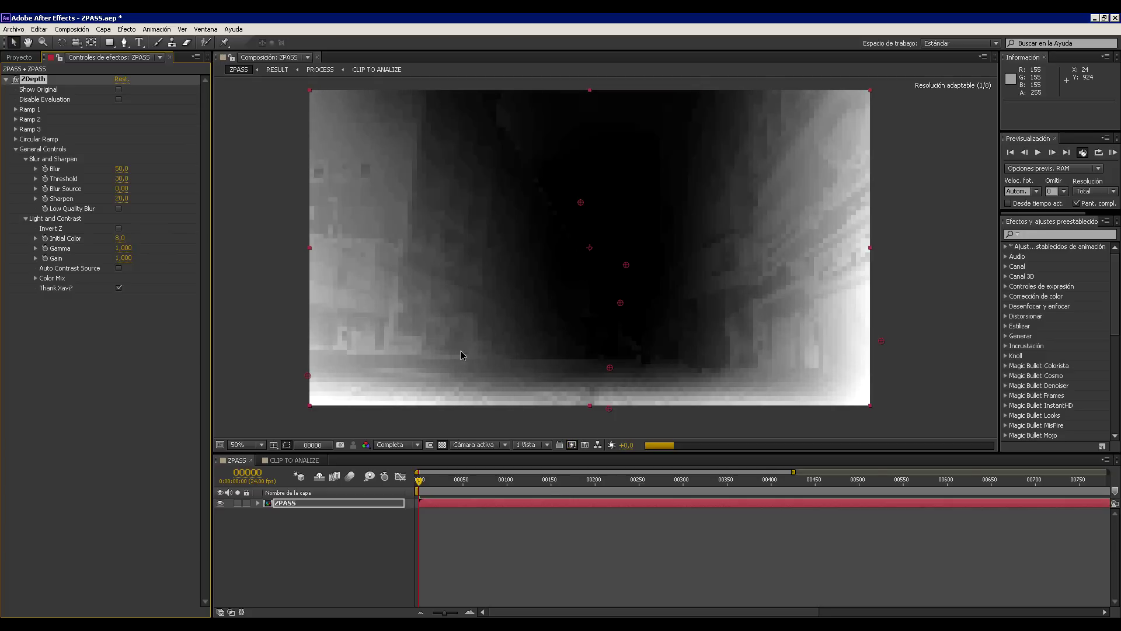
{"action": "left_click", "coordinate": [124, 238]}
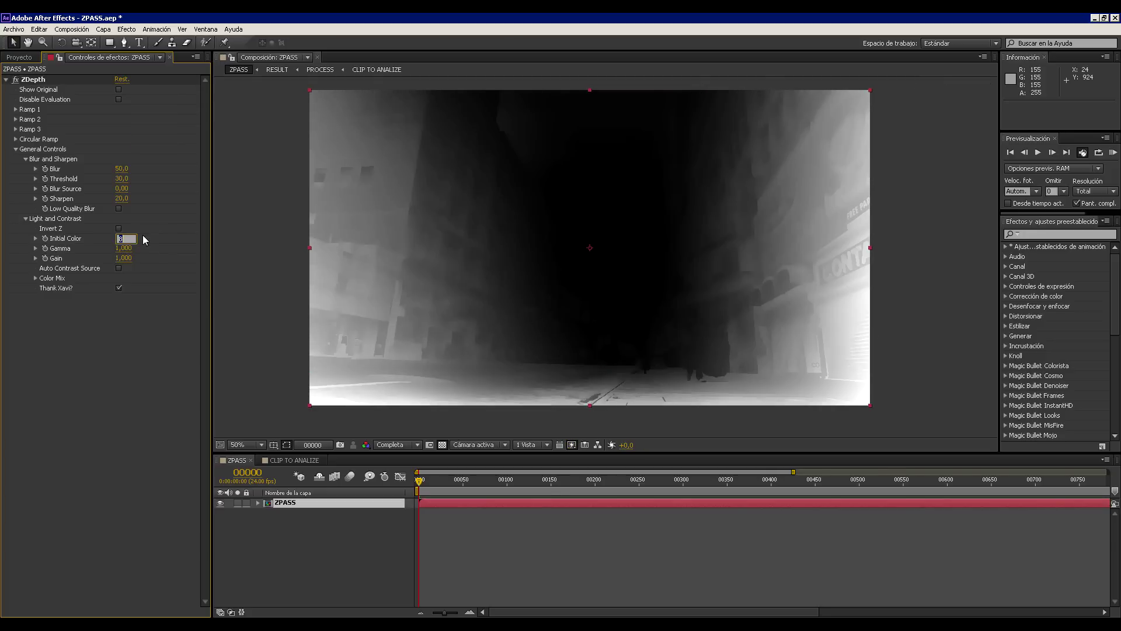
{"action": "type", "text": "5"}
{"action": "key", "text": "Return"}
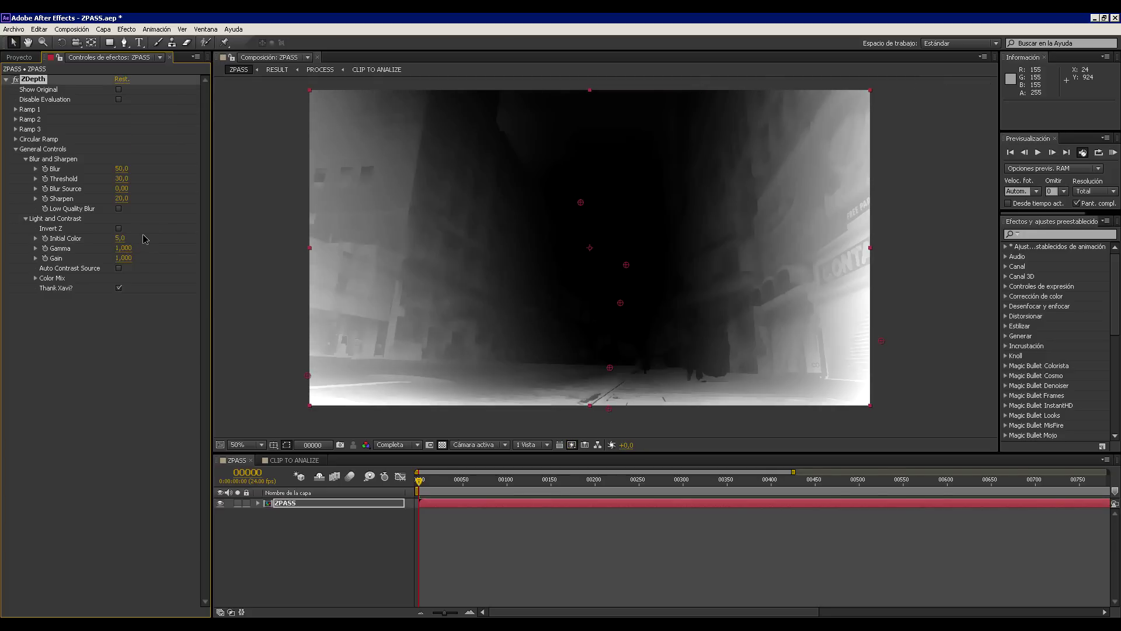
{"action": "left_click_drag", "start_coordinate": [132, 249], "coordinate": [121, 249]}
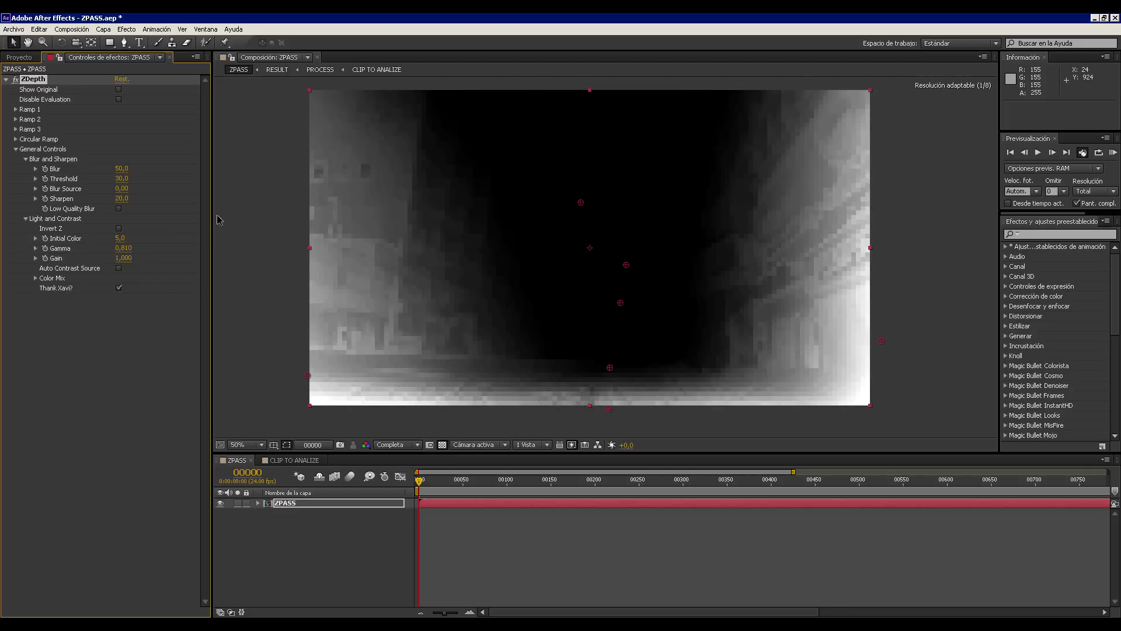
{"action": "left_click", "coordinate": [119, 228]}
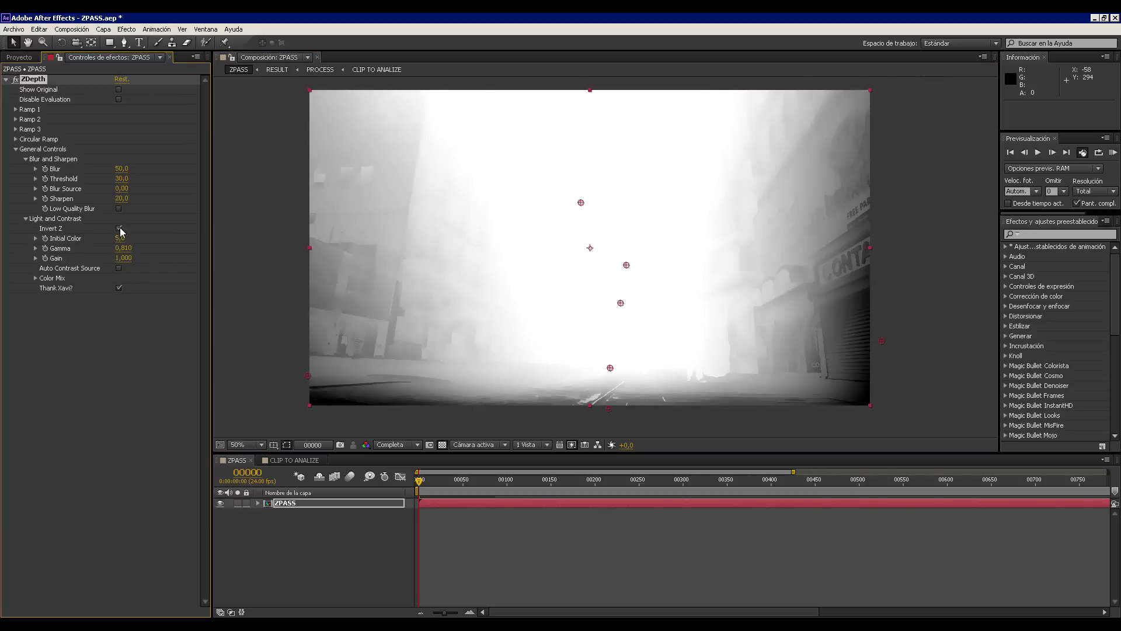
{"action": "left_click", "coordinate": [119, 229]}
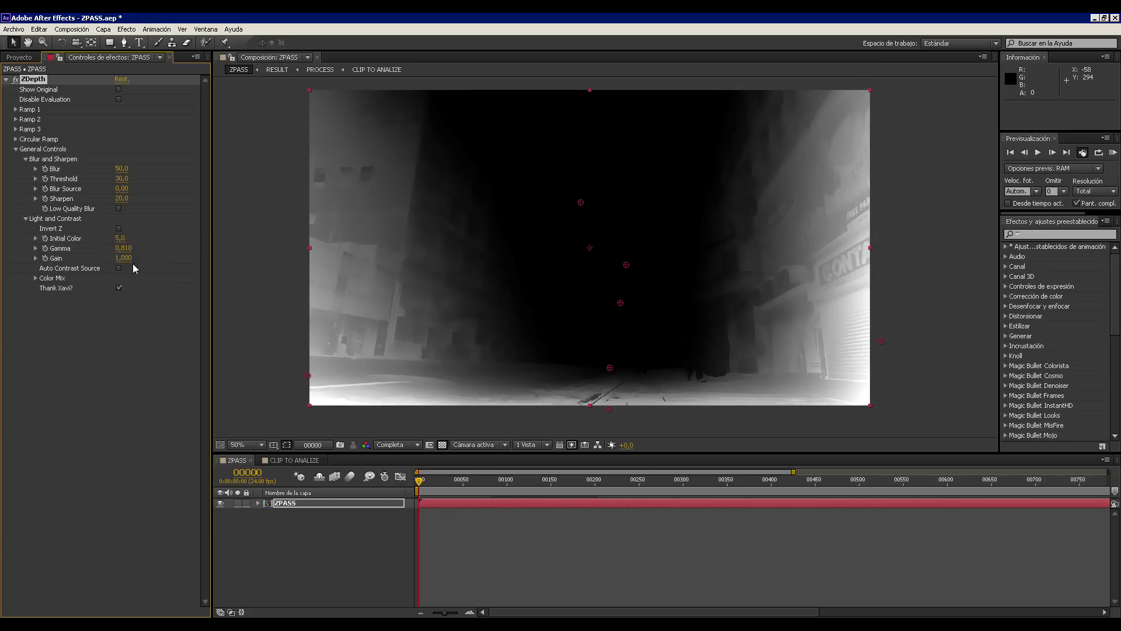
{"action": "left_click", "coordinate": [275, 201]}
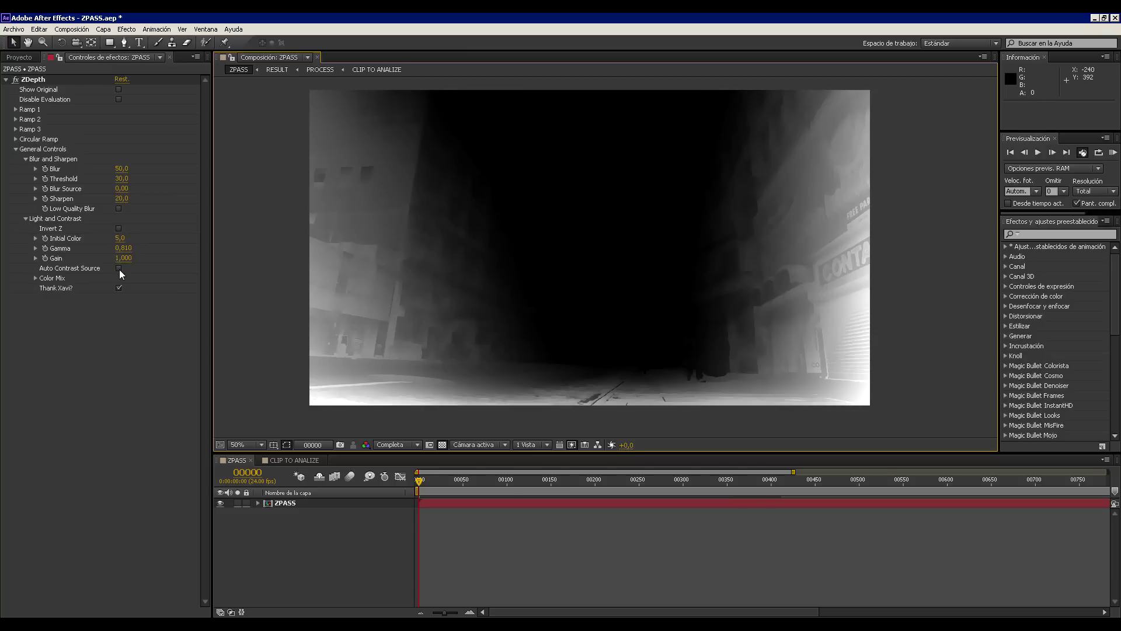
{"action": "left_click", "coordinate": [119, 268]}
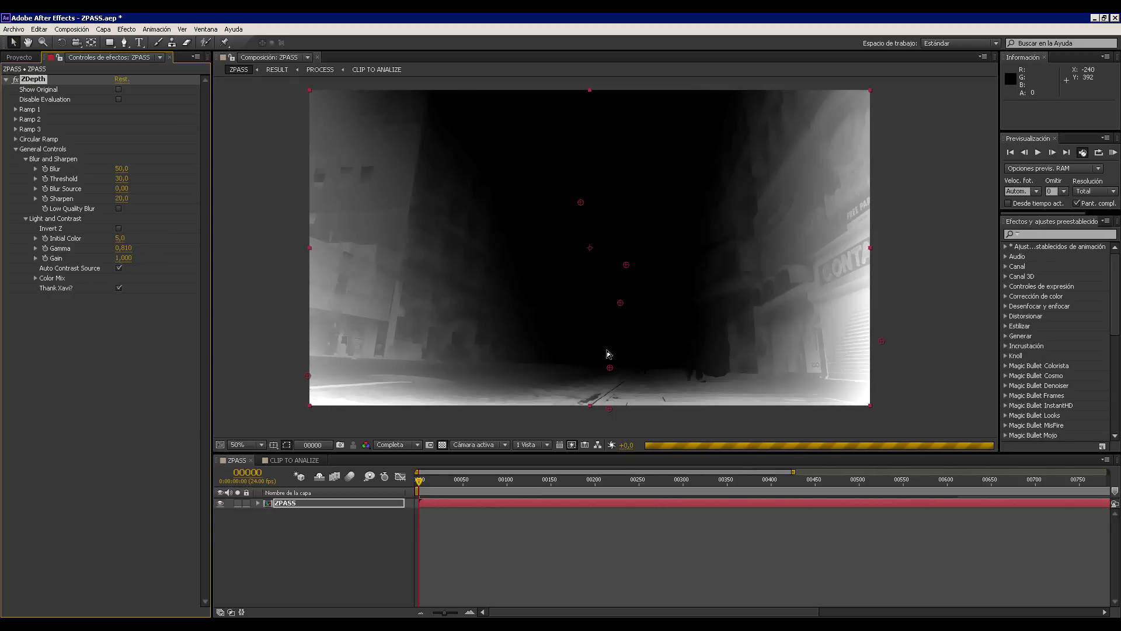
{"action": "left_click", "coordinate": [119, 269]}
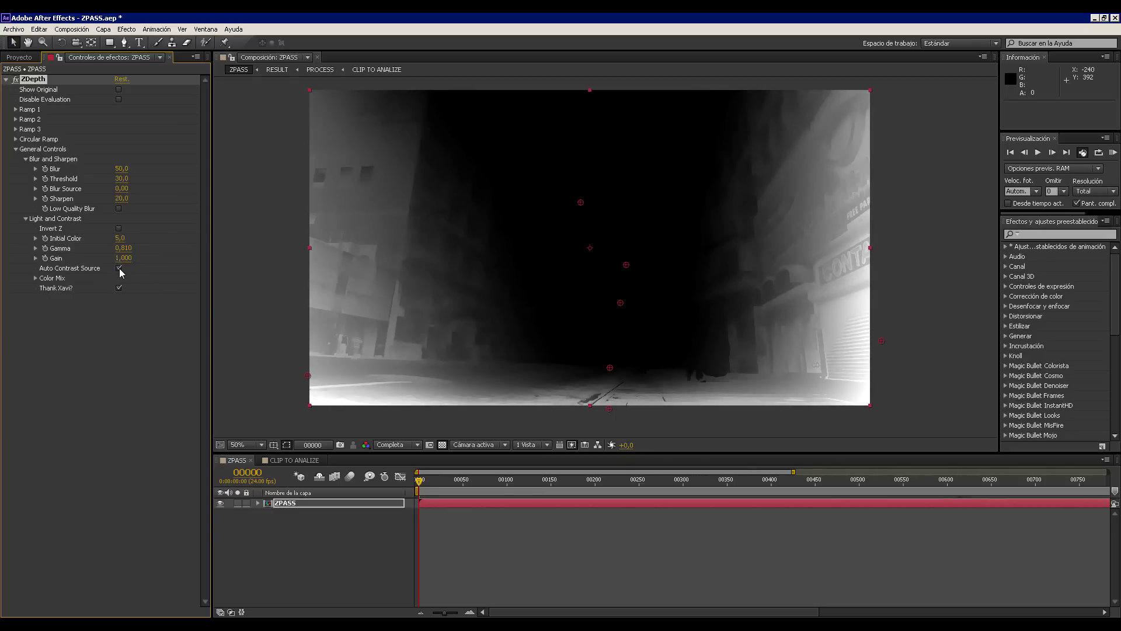
{"action": "left_click", "coordinate": [120, 269]}
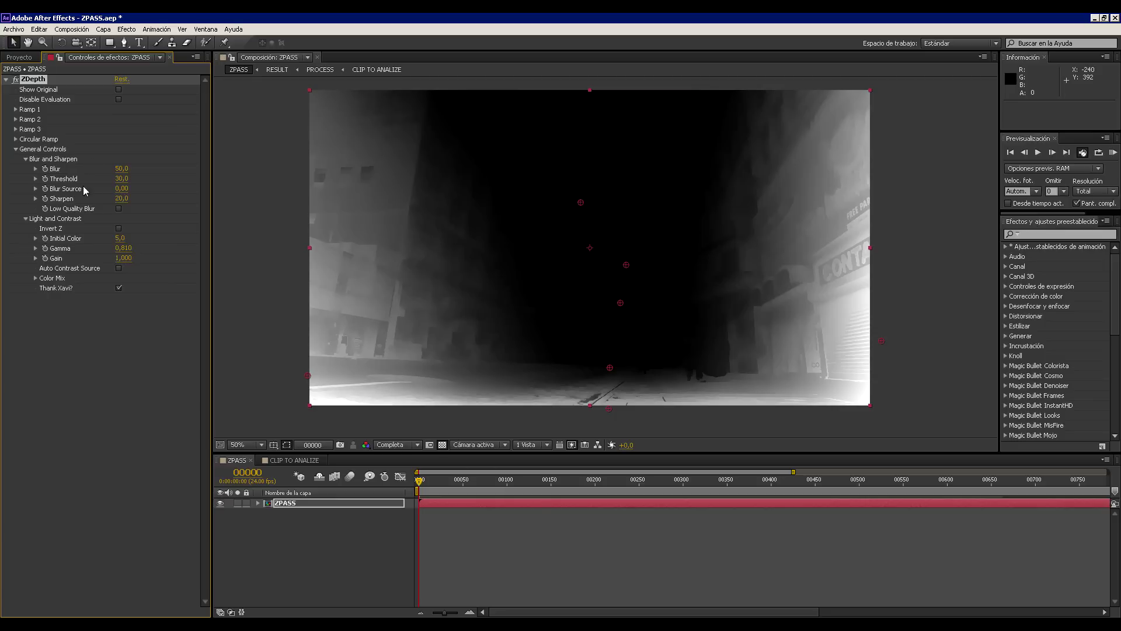
Raise Blur to 57,0, lower Threshold, and zoom in to inspect the building edges.
{"action": "left_click_drag", "start_coordinate": [119, 171], "coordinate": [135, 168]}
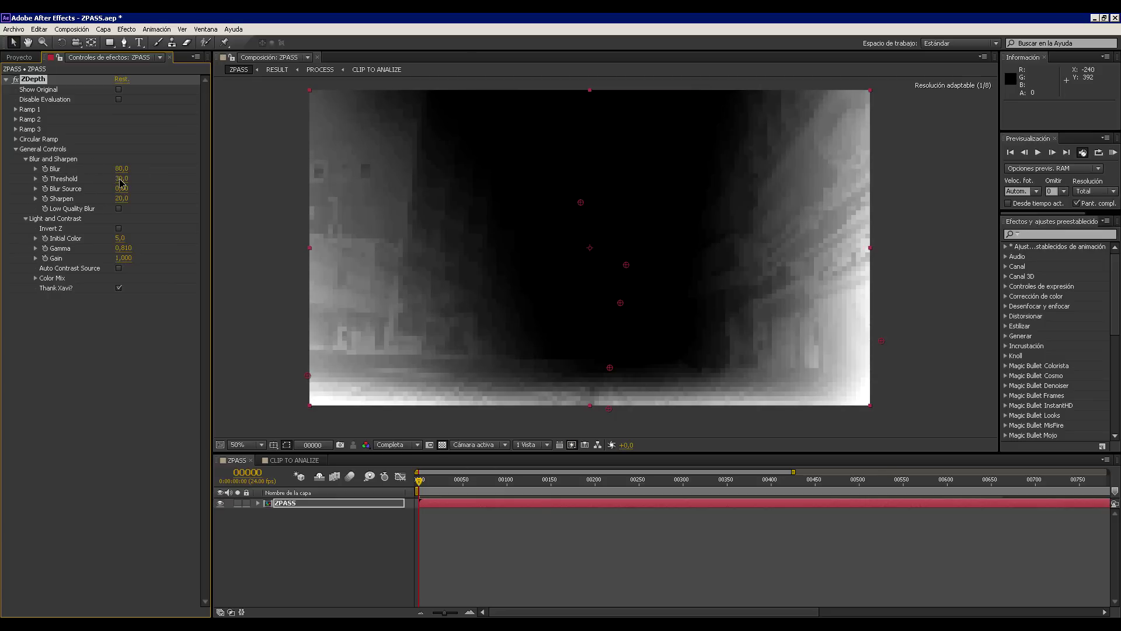
{"action": "left_click_drag", "start_coordinate": [121, 183], "coordinate": [110, 181]}
{"action": "key", "text": "period"}
{"action": "left_click_drag", "start_coordinate": [375, 253], "coordinate": [597, 158]}
{"action": "key", "text": "period"}
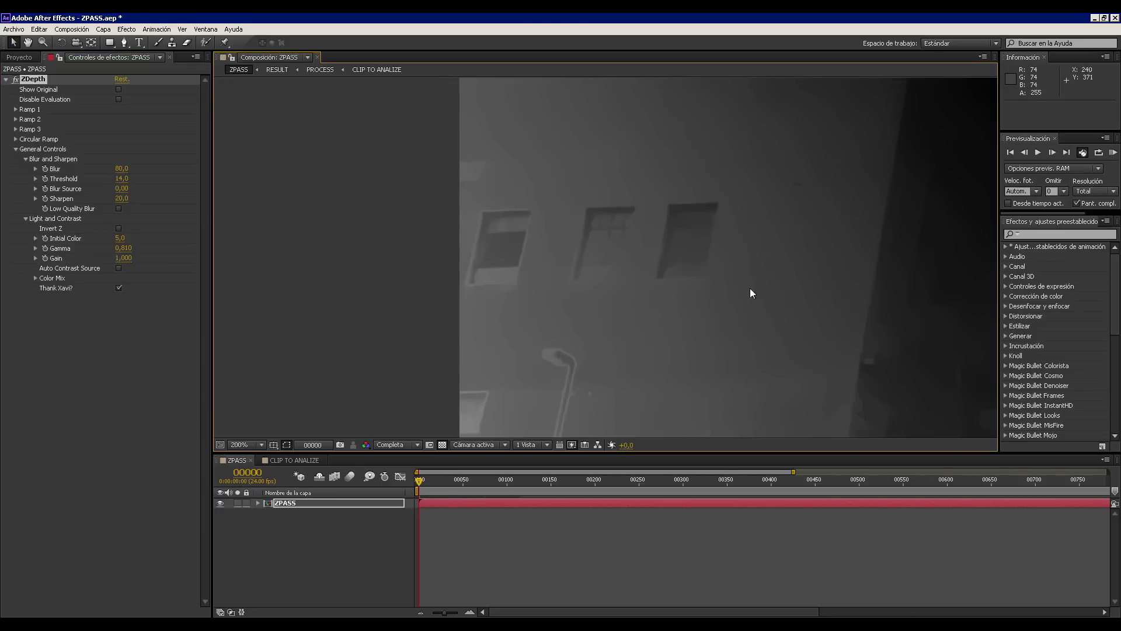
{"action": "key", "text": "comma"}
{"action": "key", "text": "comma"}
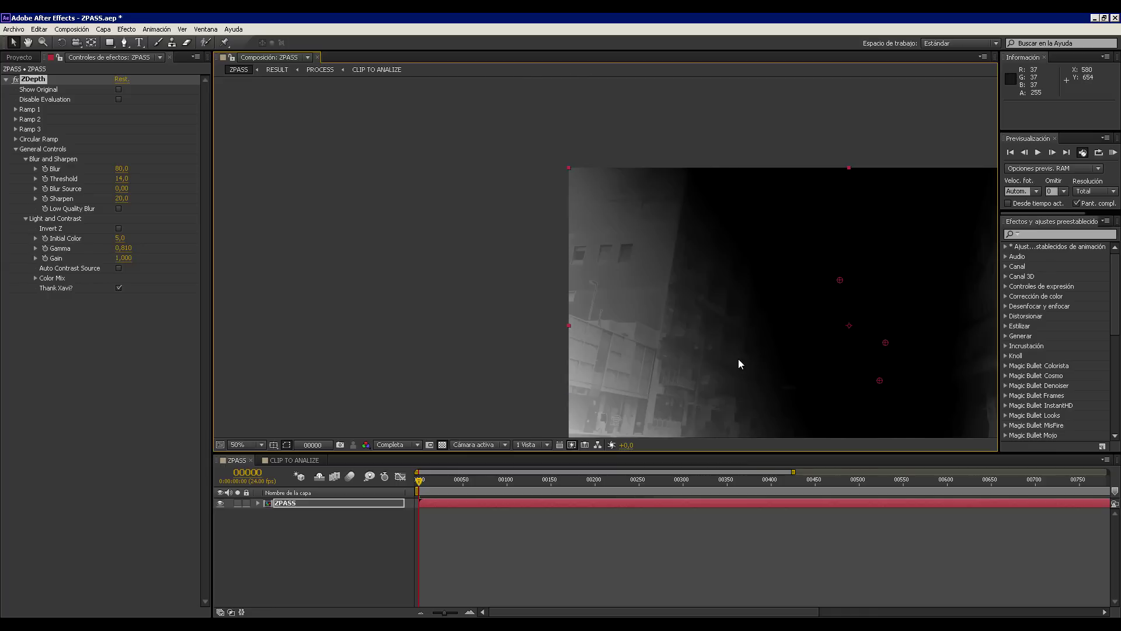
{"action": "left_click_drag", "start_coordinate": [719, 365], "coordinate": [570, 315]}
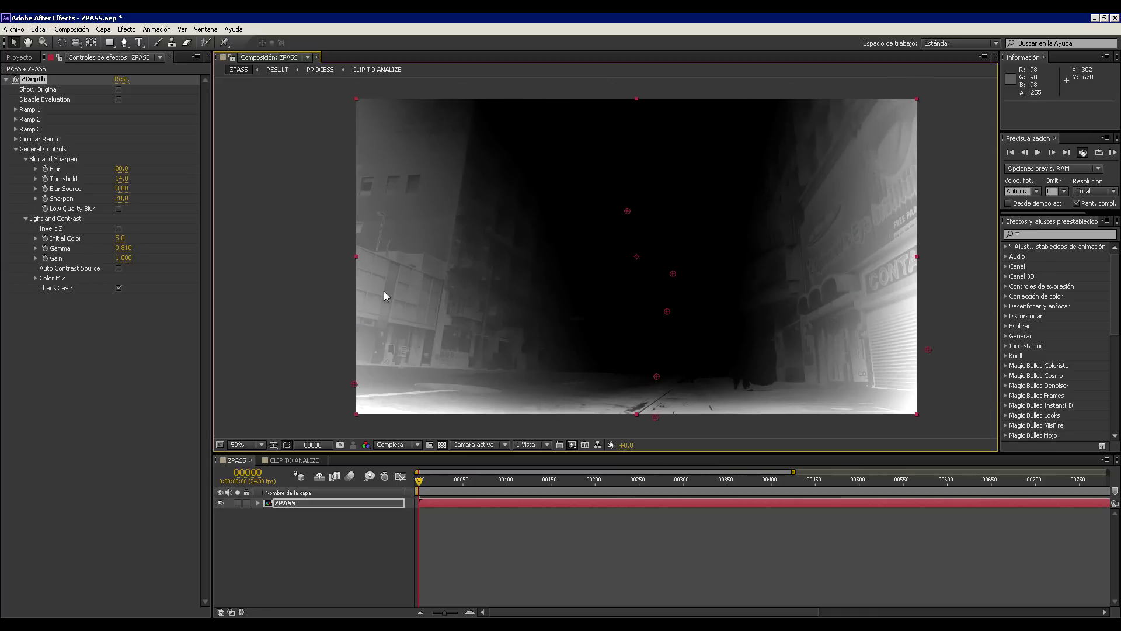
{"action": "key", "text": "period"}
{"action": "left_click_drag", "start_coordinate": [380, 216], "coordinate": [611, 300]}
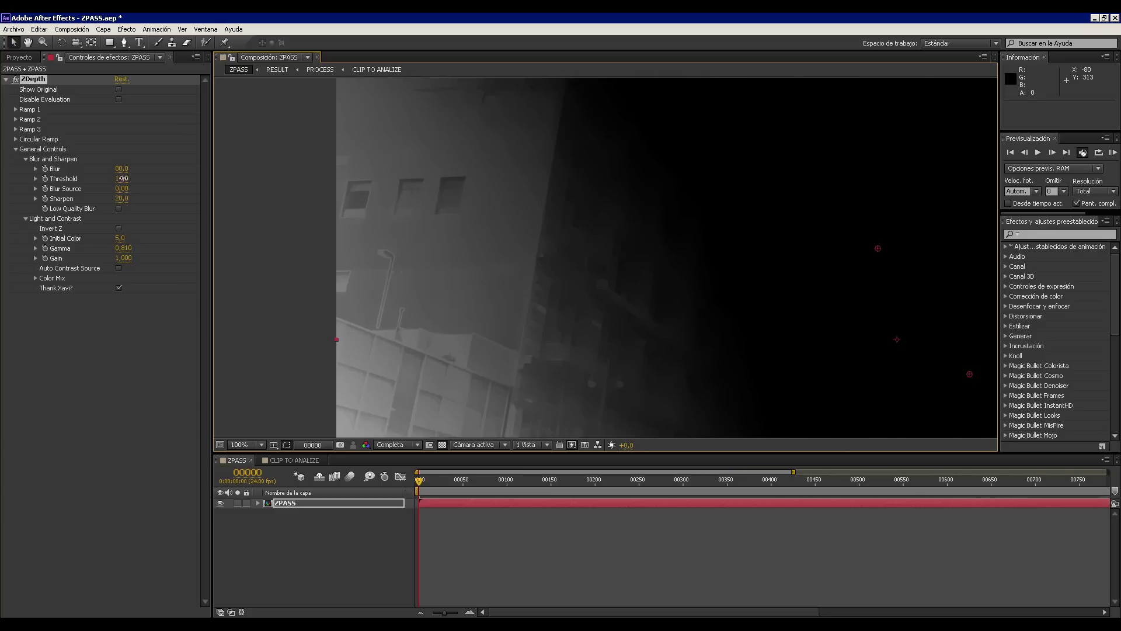
Set Threshold to 25,0 and Sharpen to 20, and turn off Low Quality Blur.
{"action": "left_click_drag", "start_coordinate": [123, 178], "coordinate": [441, 194]}
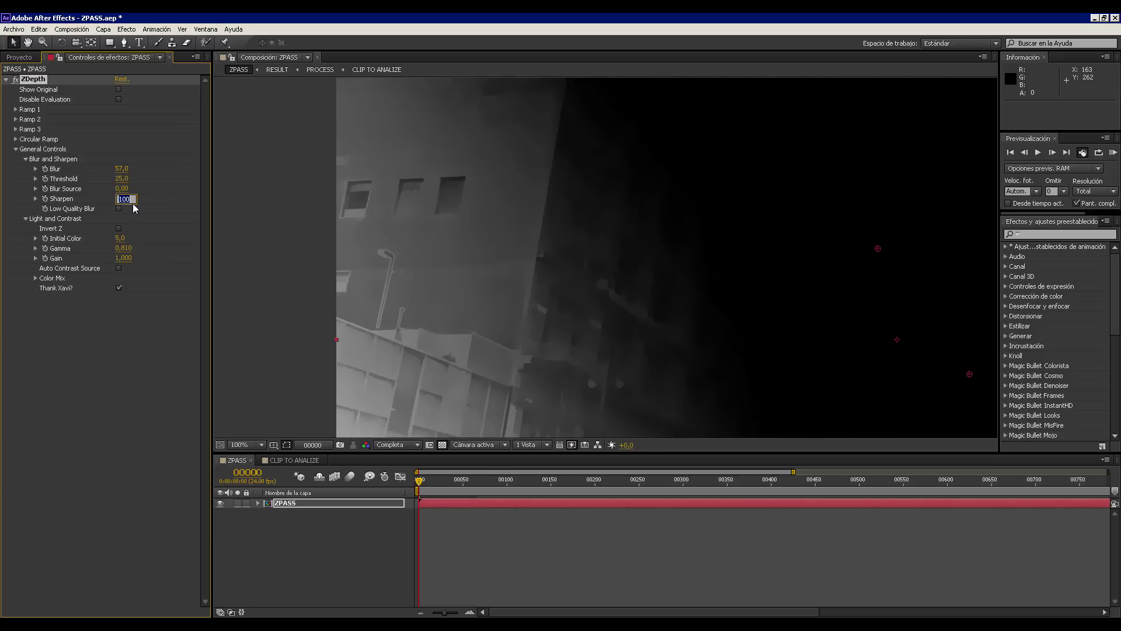
{"action": "type", "text": "20"}
{"action": "key", "text": "Return"}
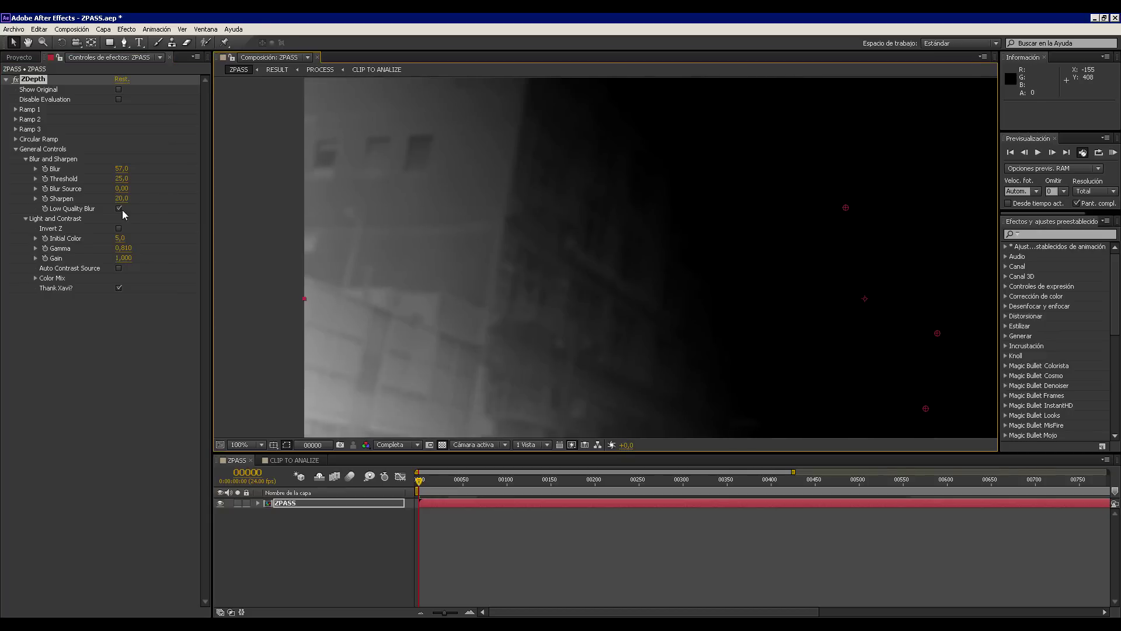
{"action": "left_click", "coordinate": [119, 209]}
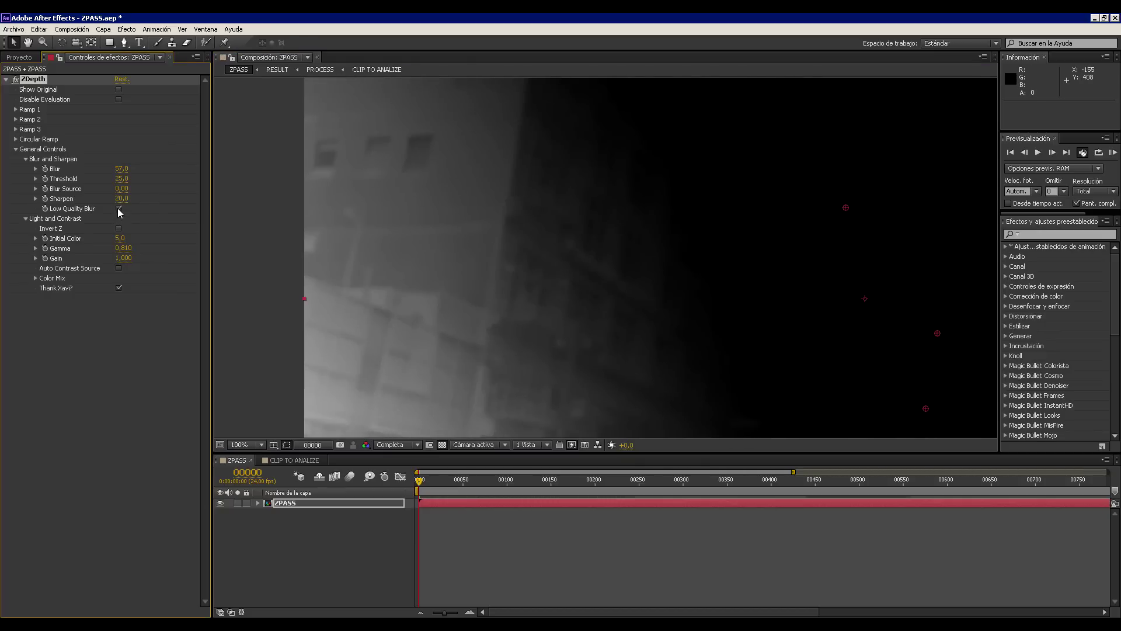
{"action": "left_click", "coordinate": [15, 109]}
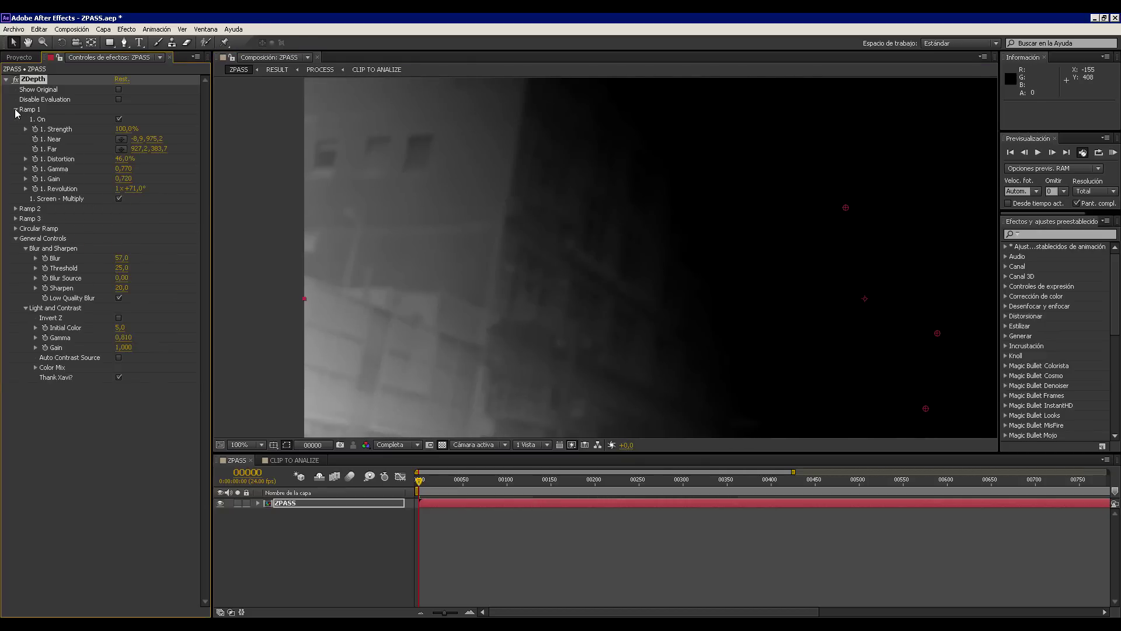
{"action": "left_click", "coordinate": [15, 109]}
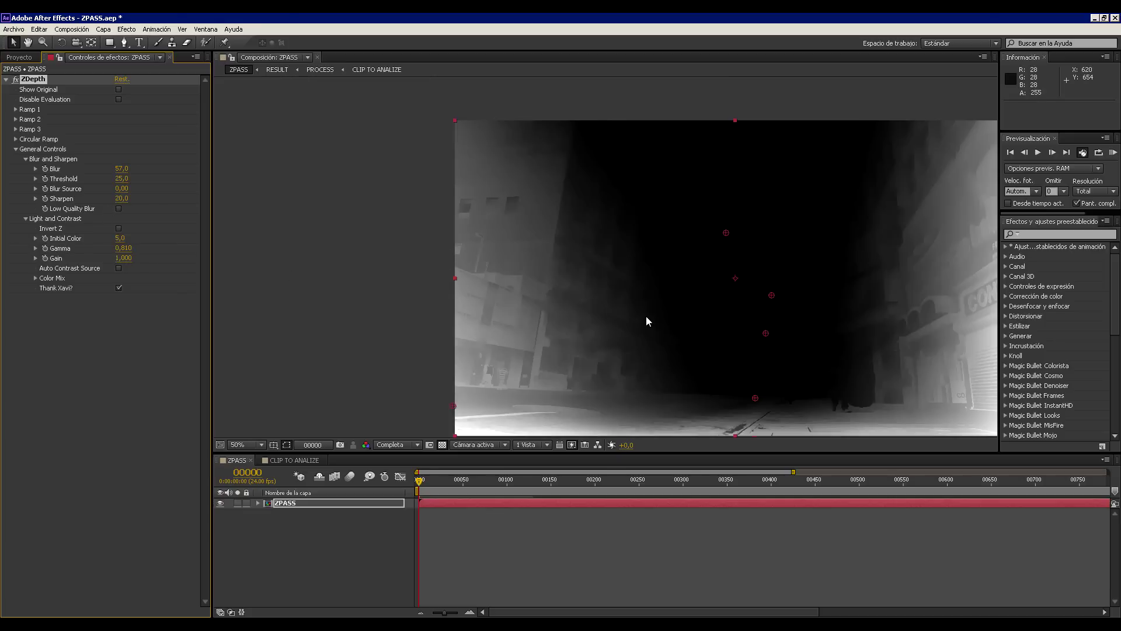
{"action": "scroll", "coordinate": [646, 316], "scroll_direction": "down", "scroll_amount": 2}
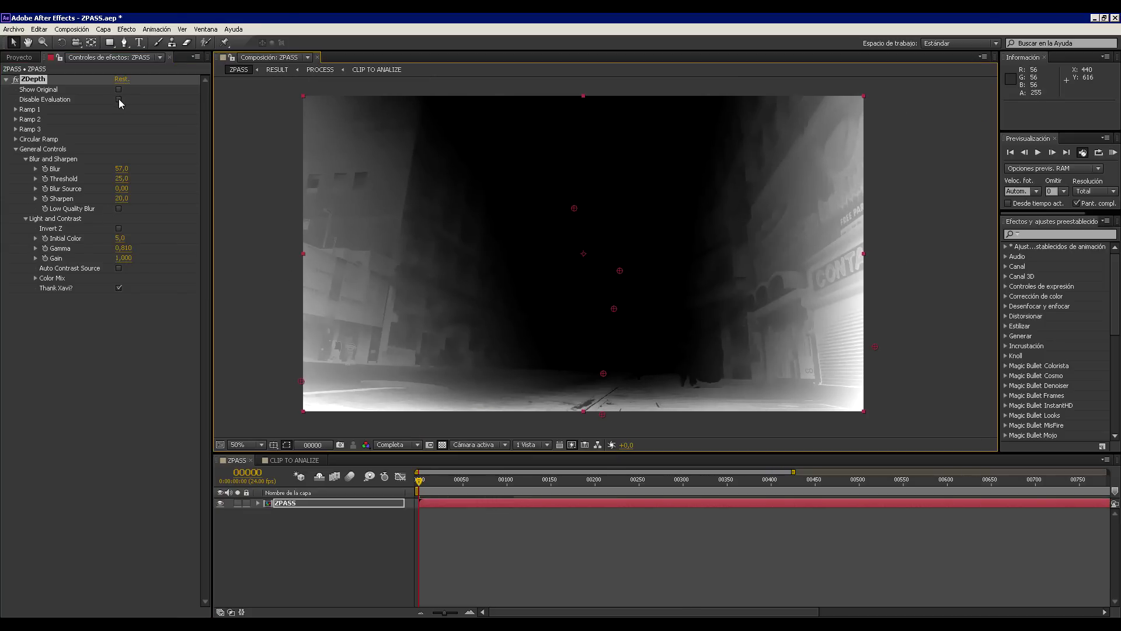
{"action": "left_click", "coordinate": [119, 99]}
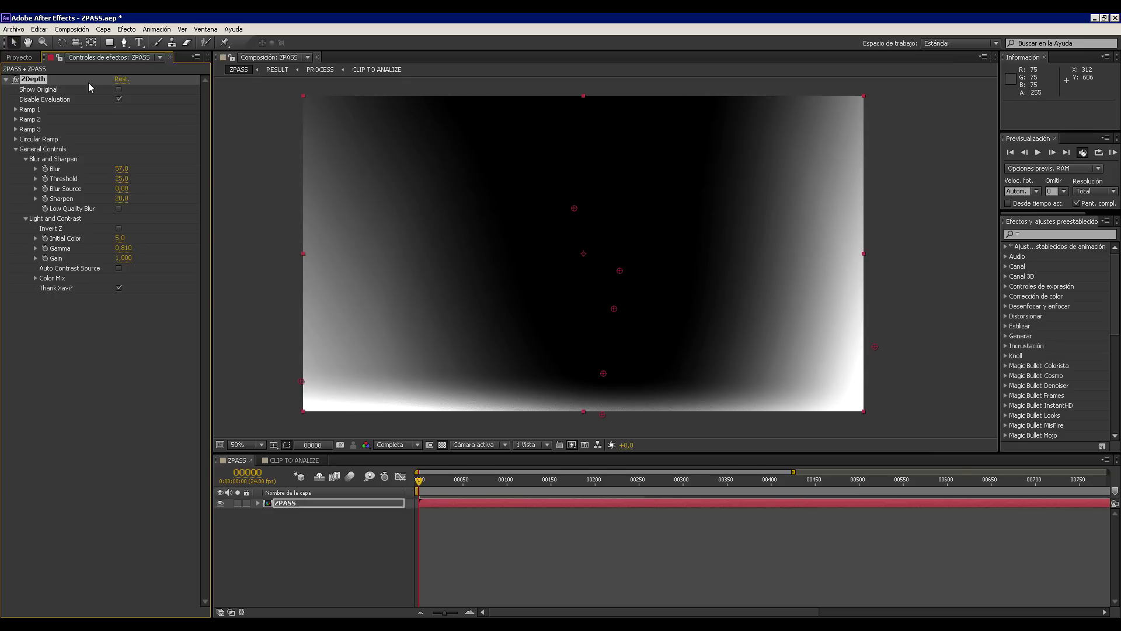
{"action": "left_click", "coordinate": [119, 99]}
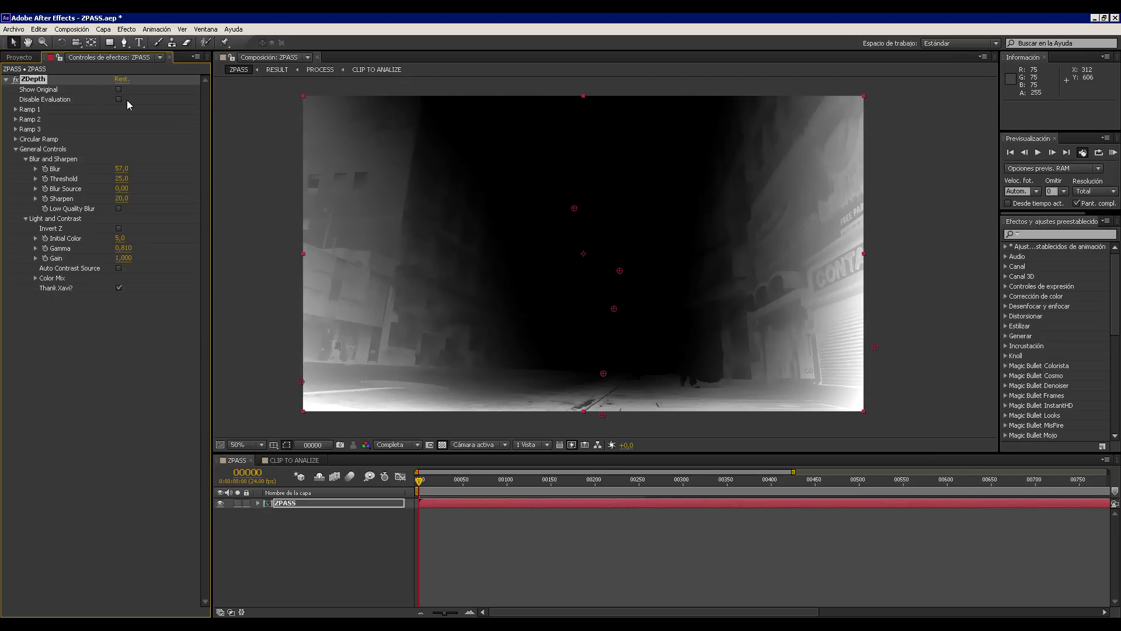
Collapse the General Controls group and deselect the ZPASS layer to view the final depth map.
{"action": "left_click", "coordinate": [15, 149]}
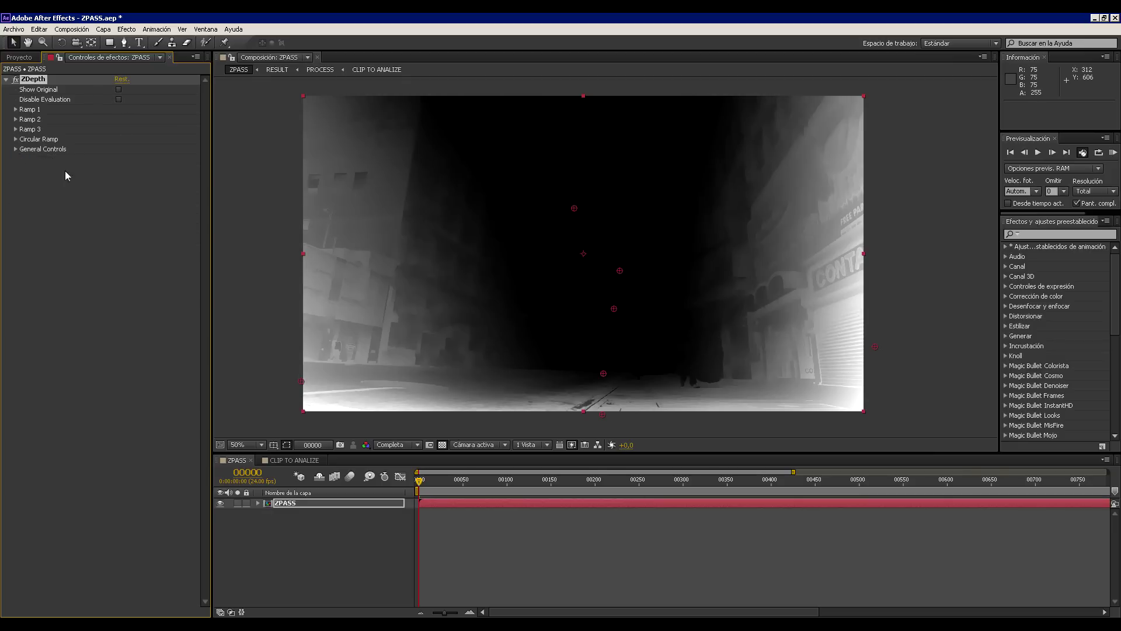
{"action": "left_click", "coordinate": [906, 175]}
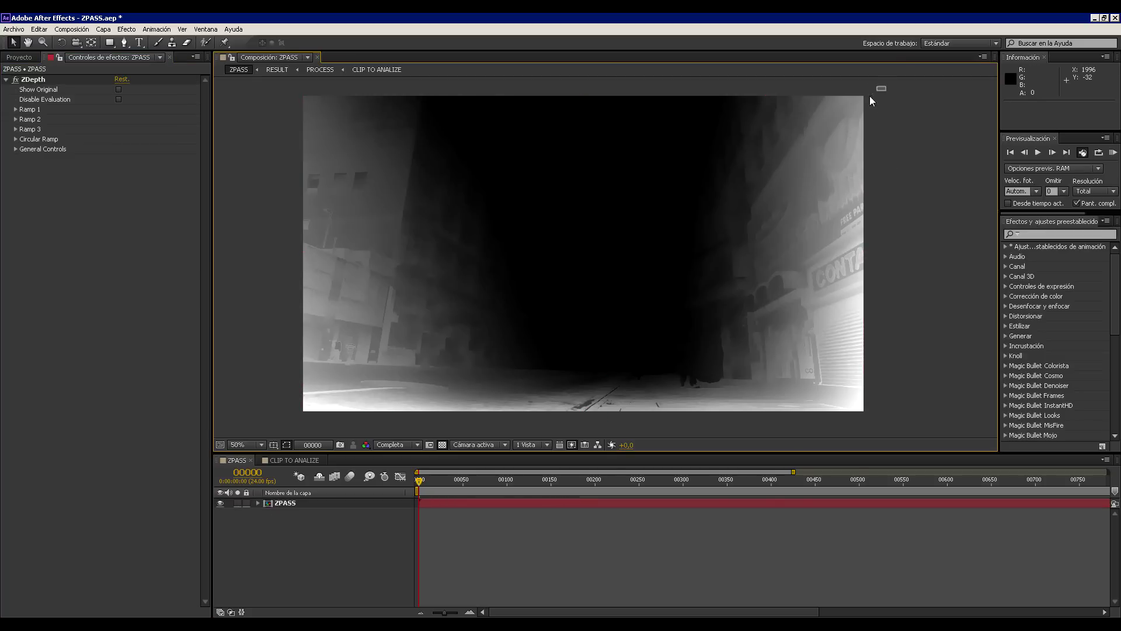
{"action": "left_click_drag", "start_coordinate": [870, 96], "coordinate": [870, 144]}
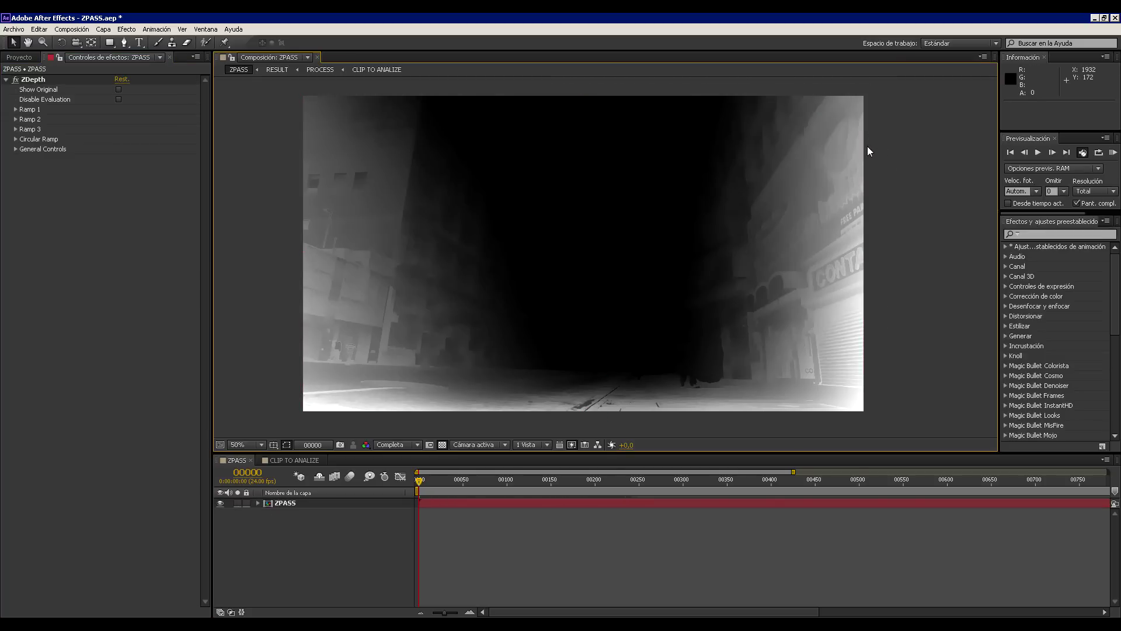